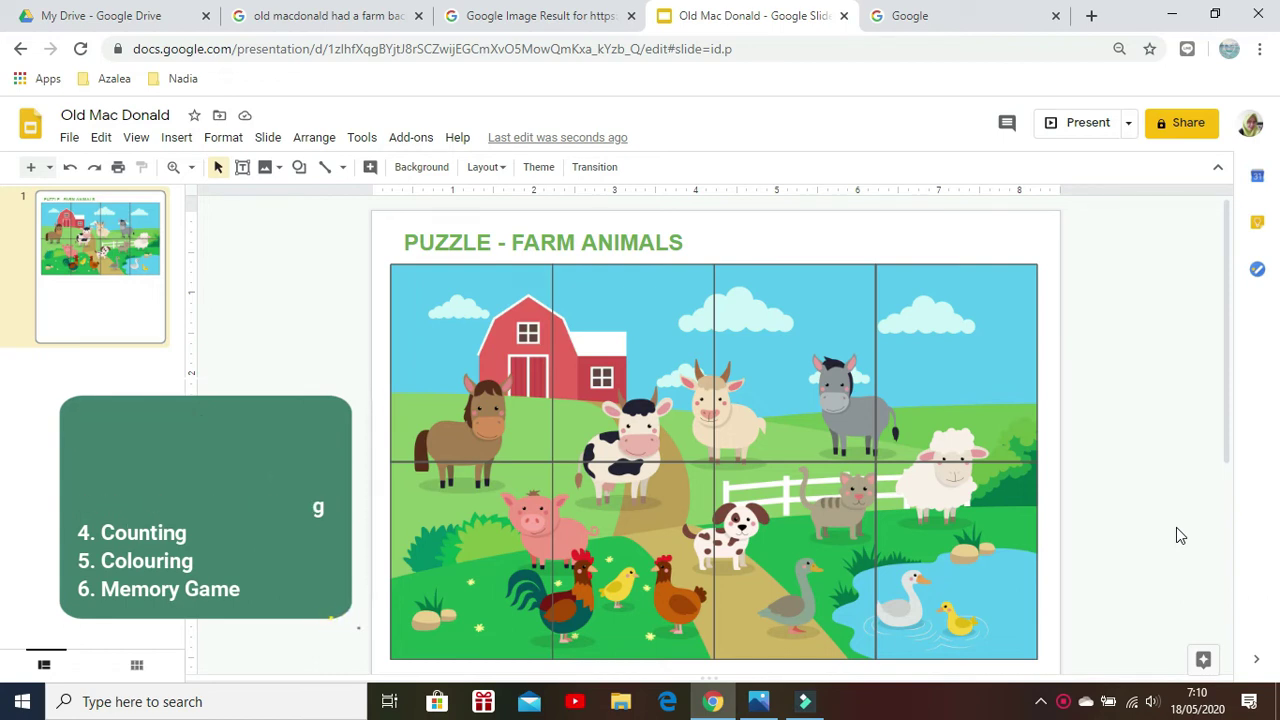
- Create a blank Google Slides presentation and delete the title and subtitle placeholders from its first slide
left_click(965, 28)
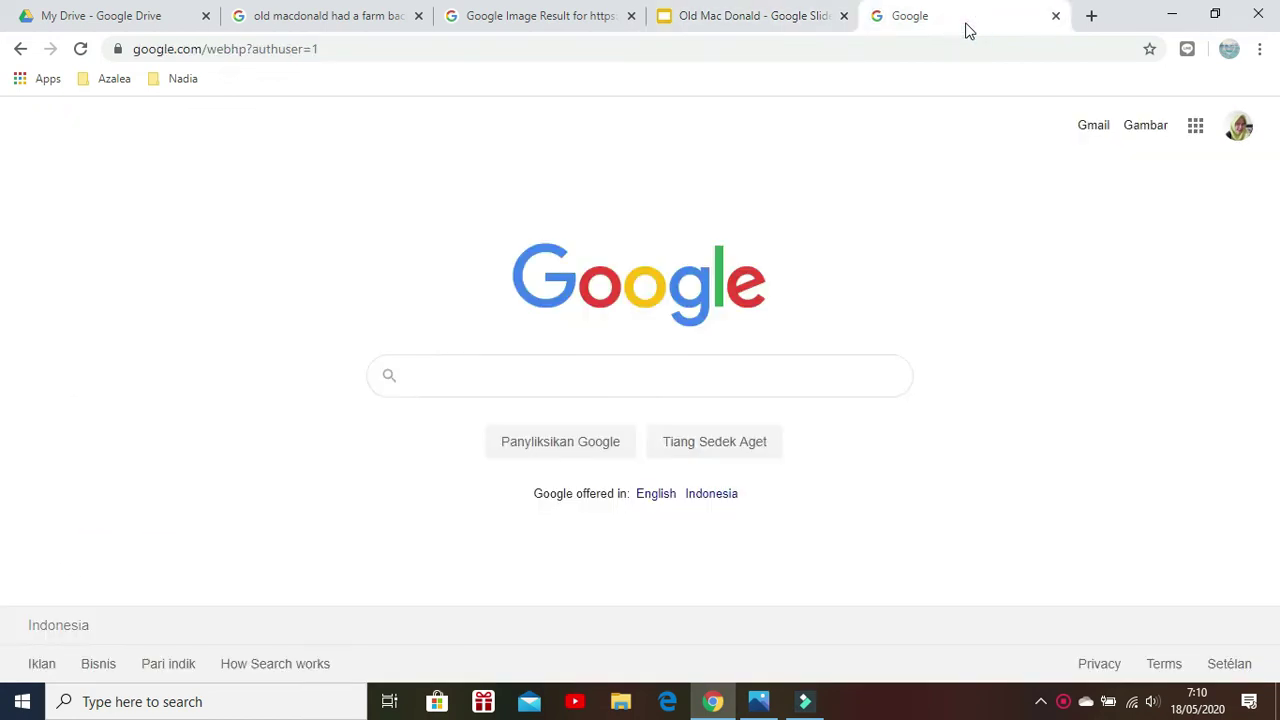
left_click(1198, 130)
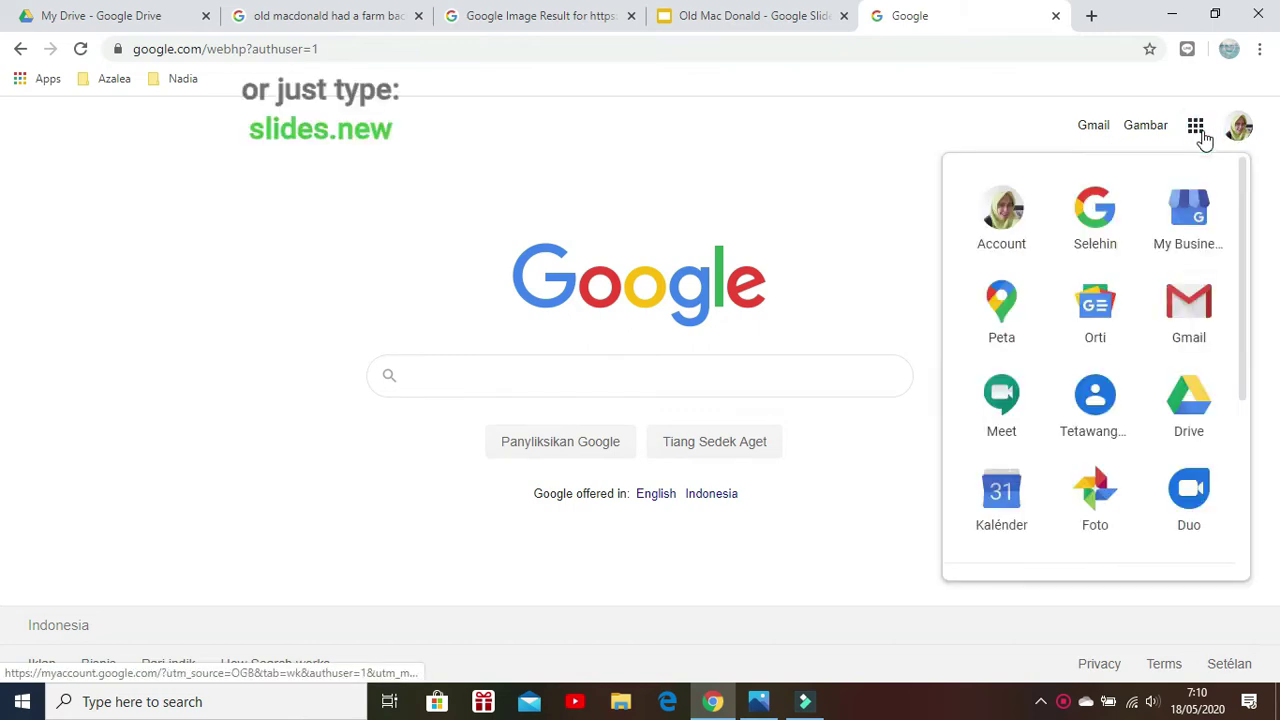
scroll(1245, 349, "down", 3)
left_click(1200, 358)
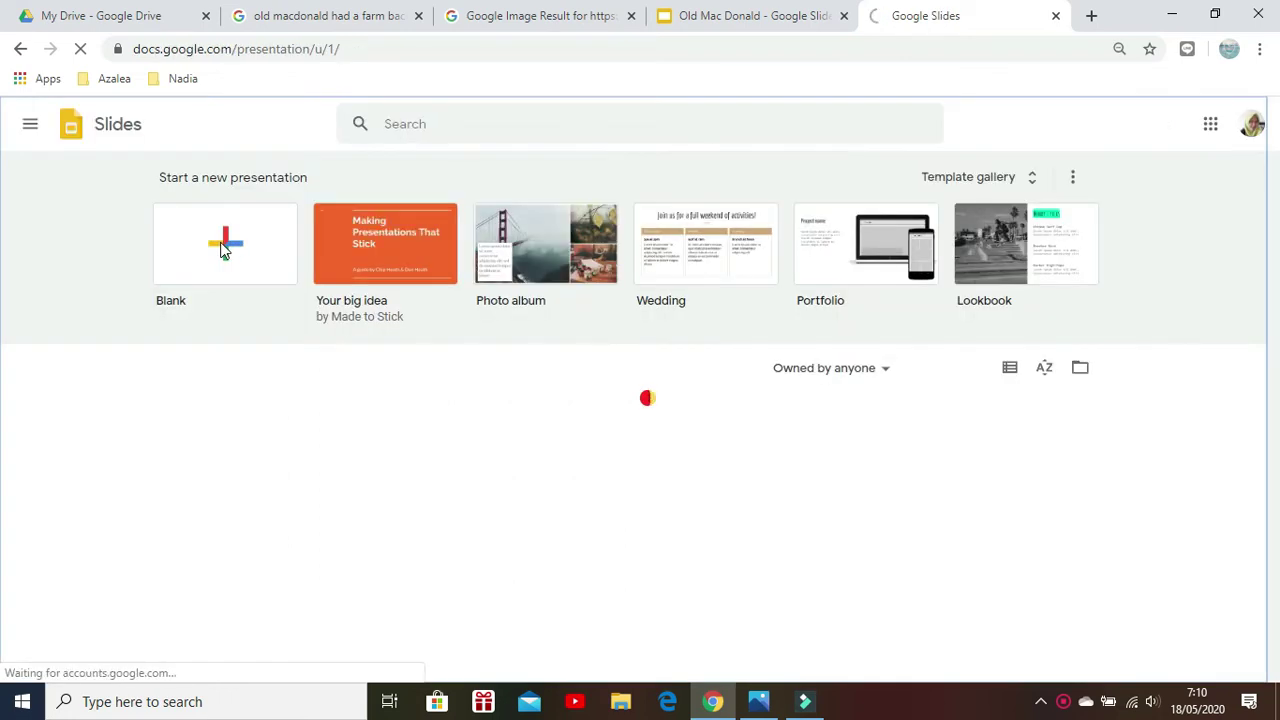
left_click(222, 250)
left_click_drag(206, 213, 980, 663)
key("Delete")
- Set the presentation's custom page size to 8.5 x 11 inches
left_click(69, 137)
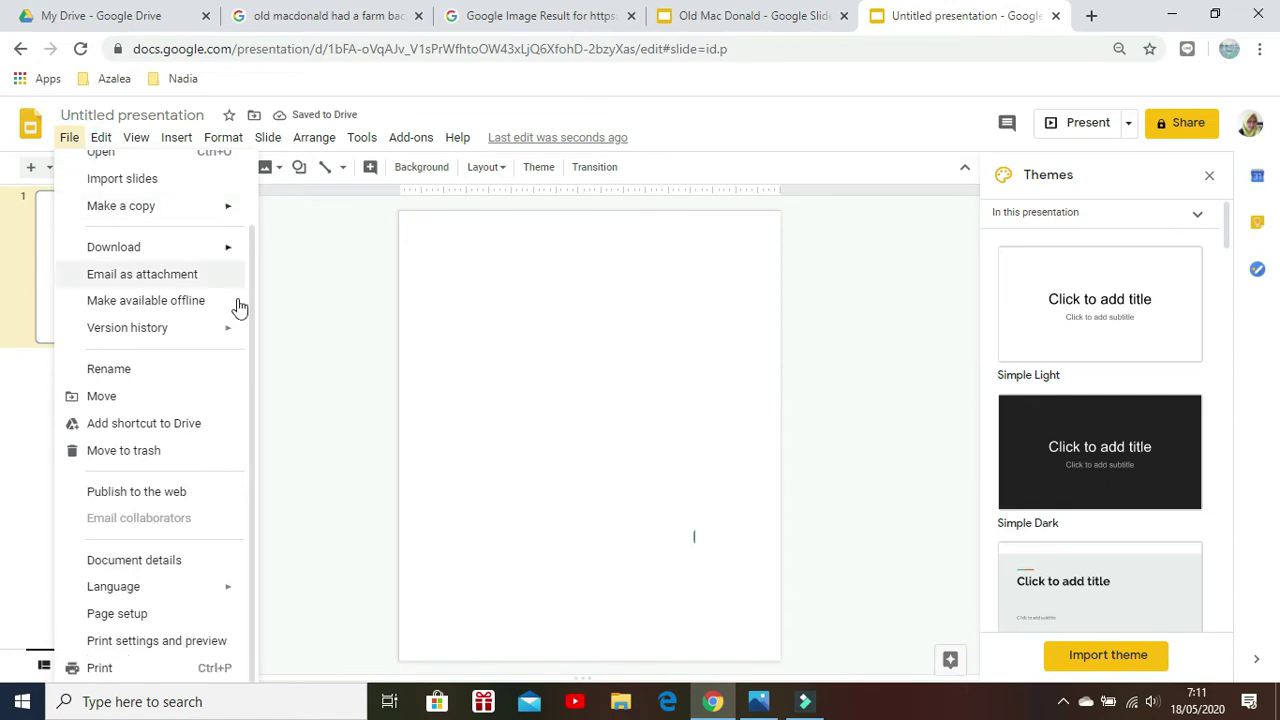
left_click(127, 616)
left_click_drag(648, 404, 590, 404)
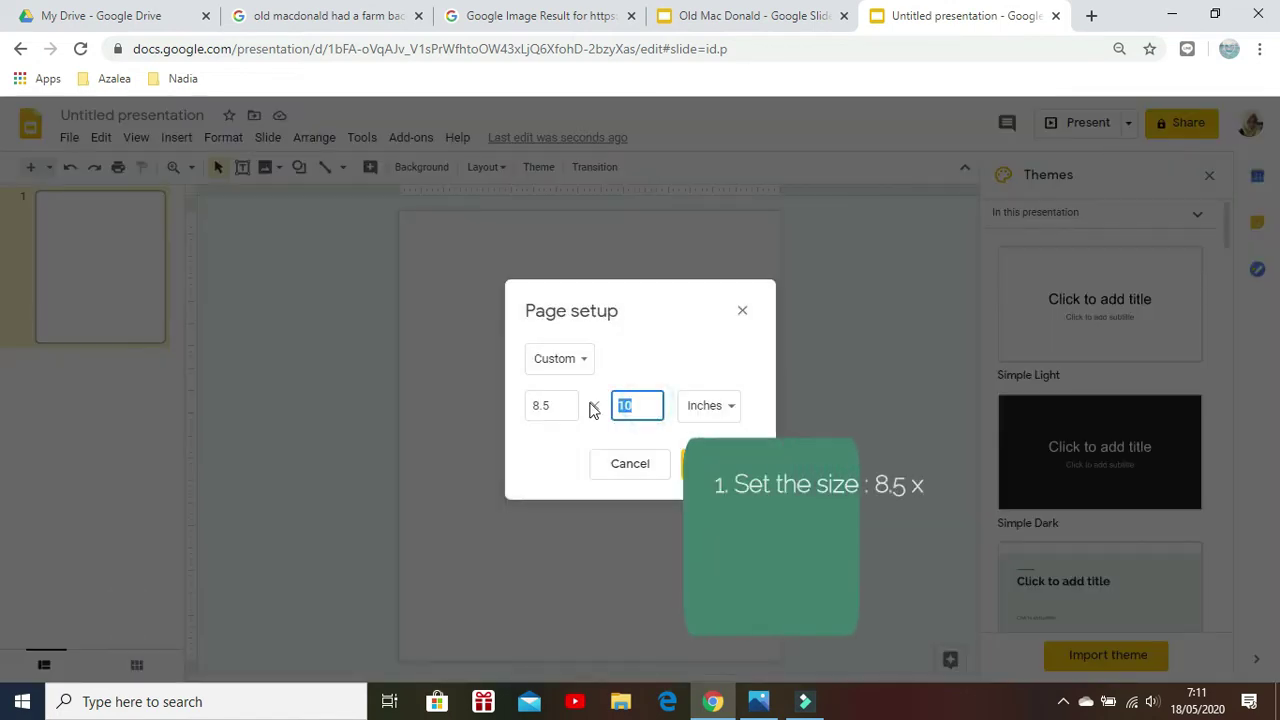
type("11")
left_click(715, 463)
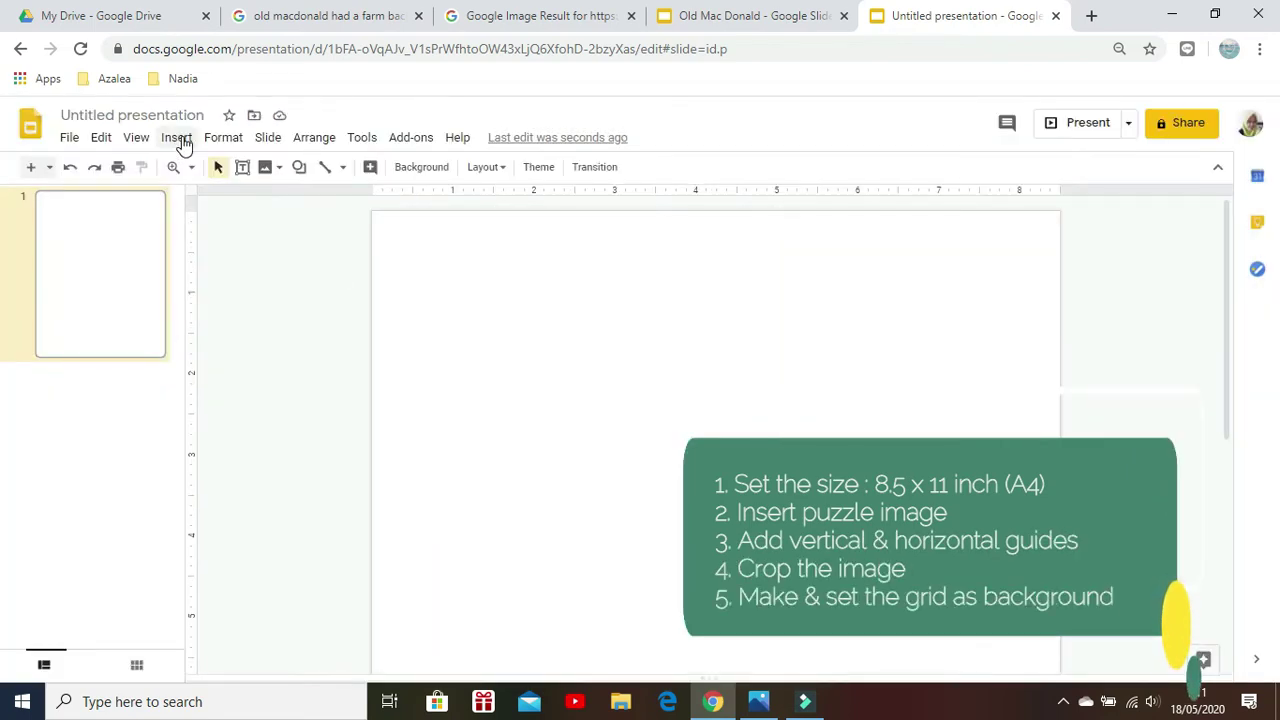
- Review the farm background image results and the chosen Storynory farm picture, and return to the untitled presentation
left_click(180, 139)
mouse_move(200, 174)
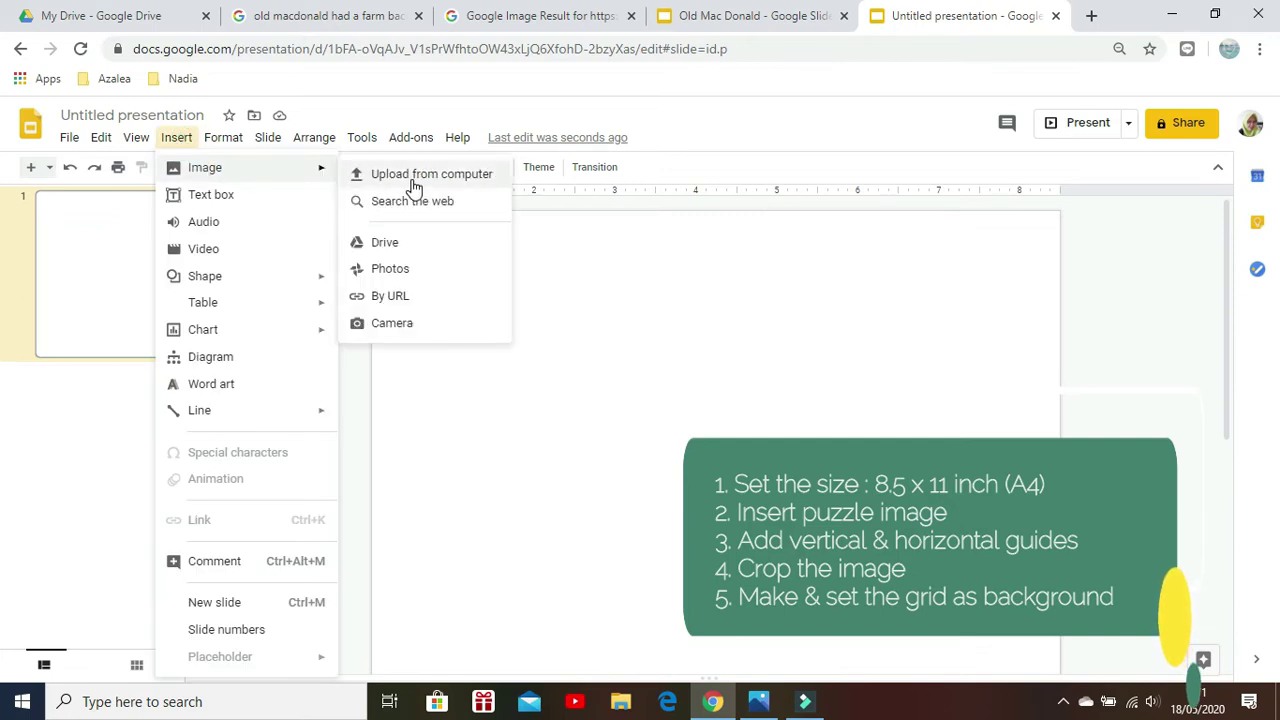
left_click(360, 18)
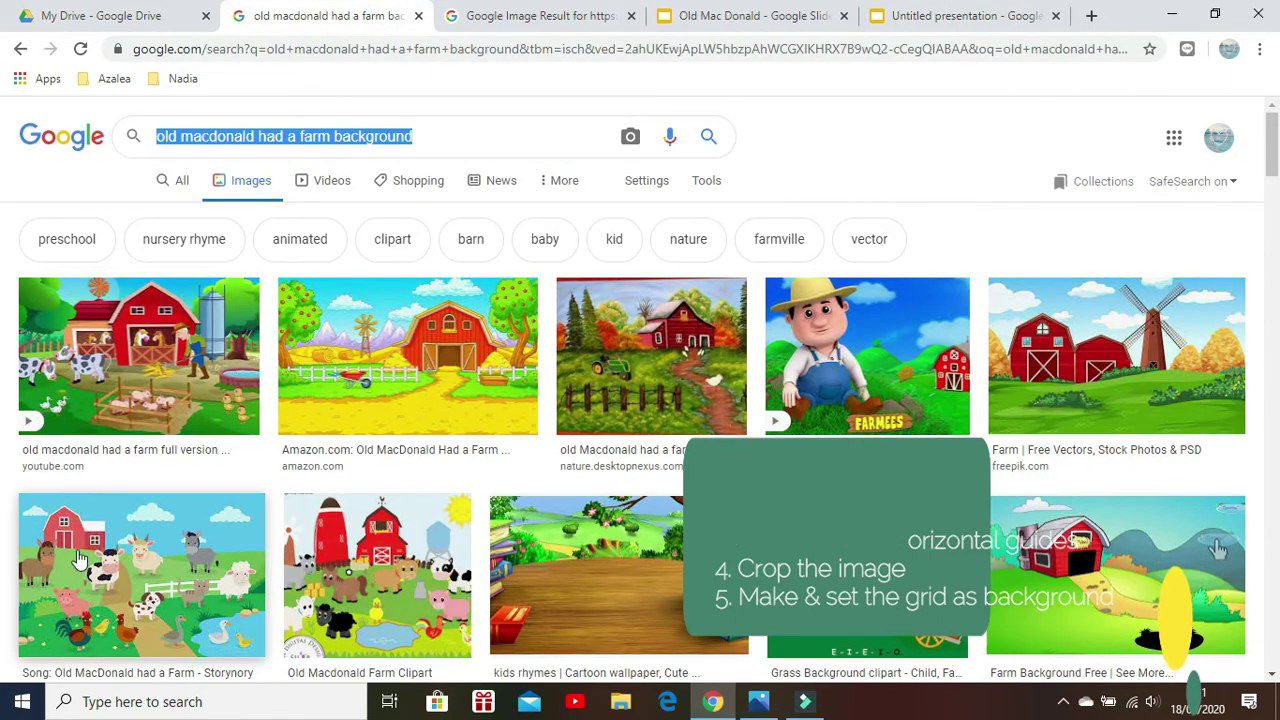
left_click(510, 20)
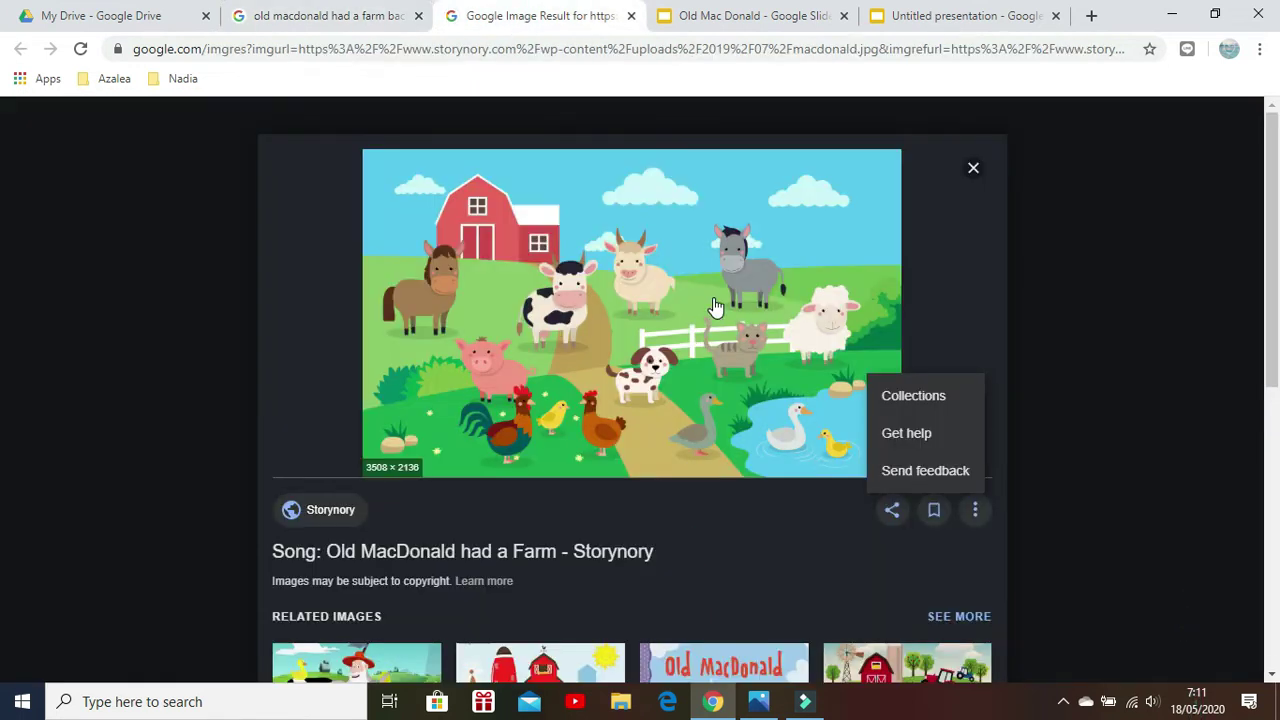
left_click(909, 15)
- Insert the macdonaldpuzzle image from the computer's Old Mac Donald folder onto the slide
left_click(175, 138)
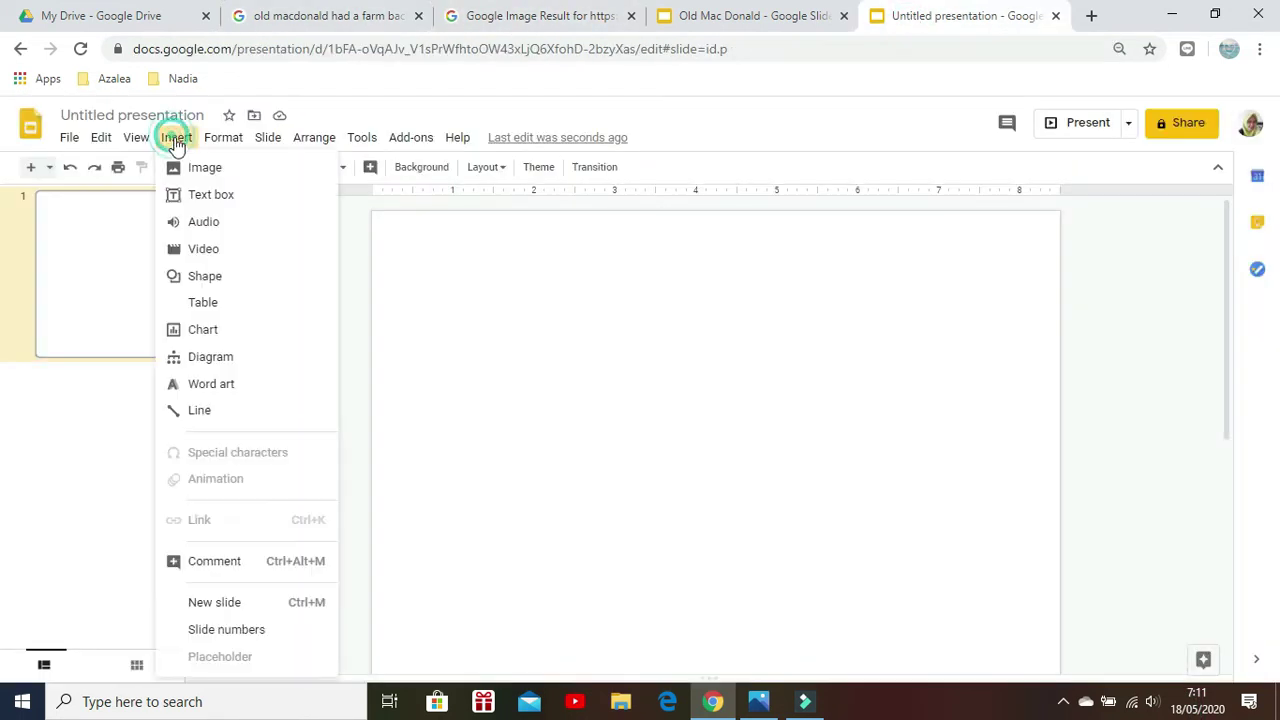
mouse_move(200, 172)
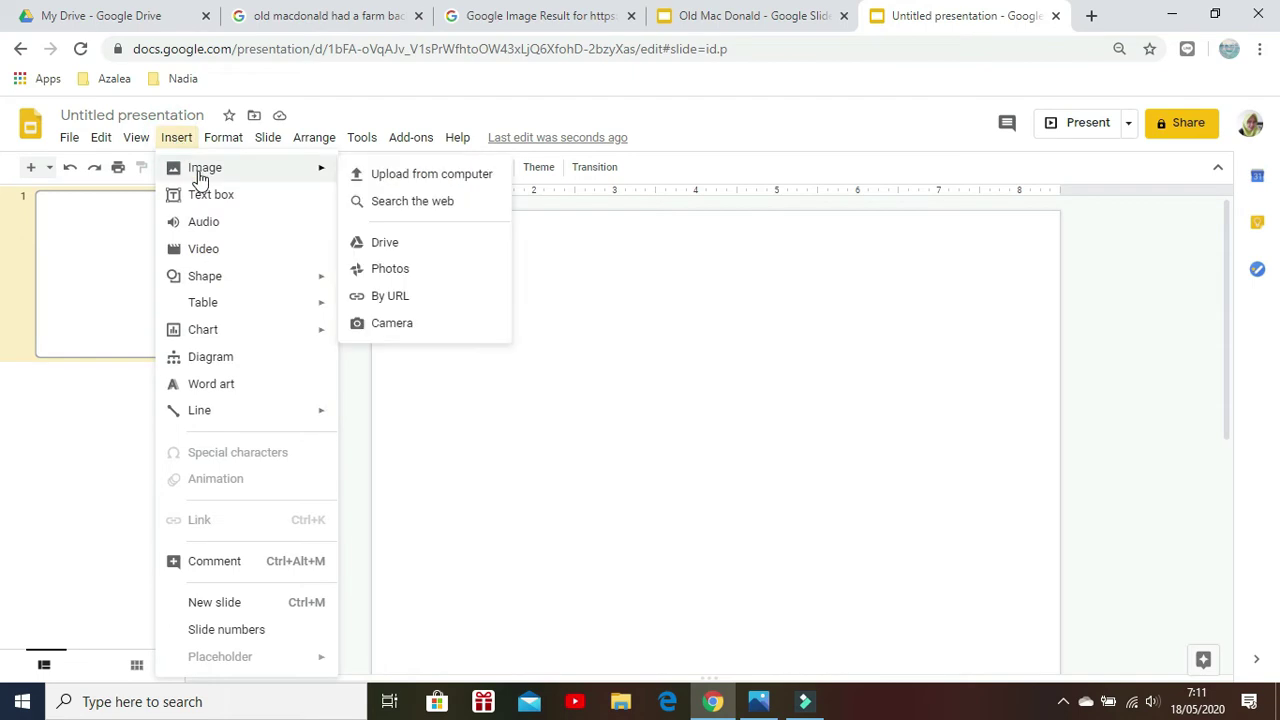
left_click(388, 176)
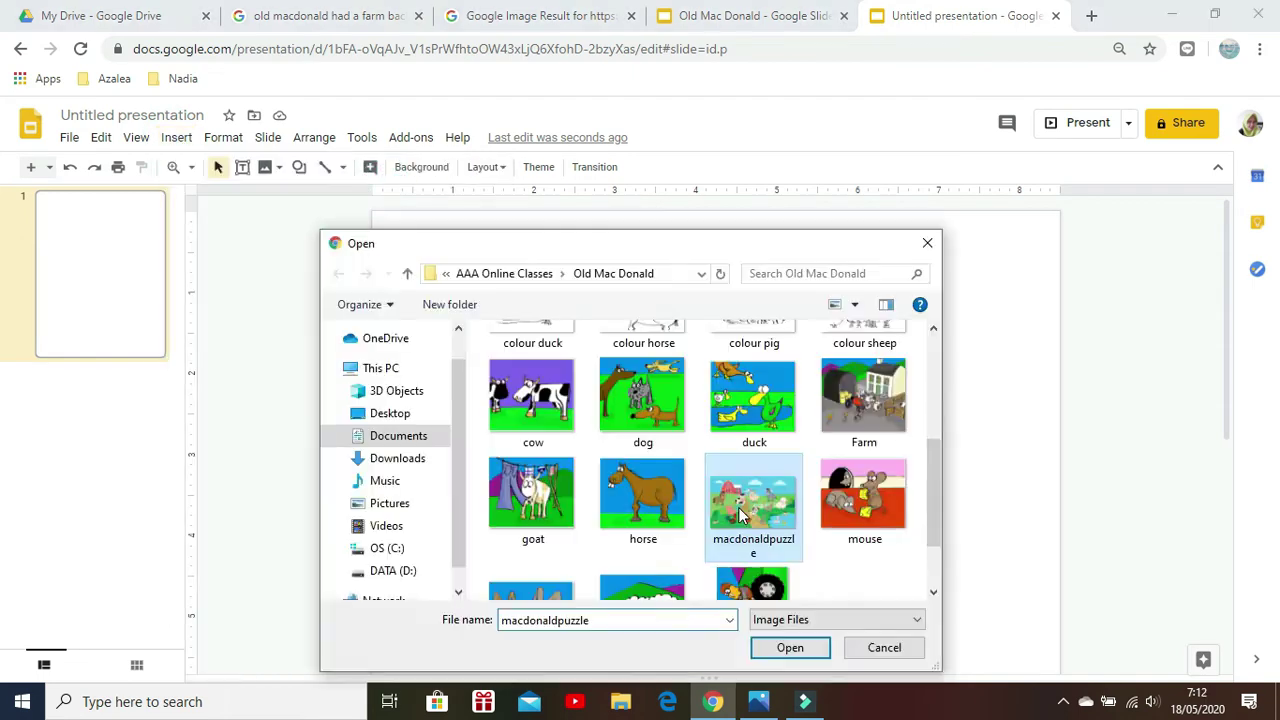
left_click(790, 647)
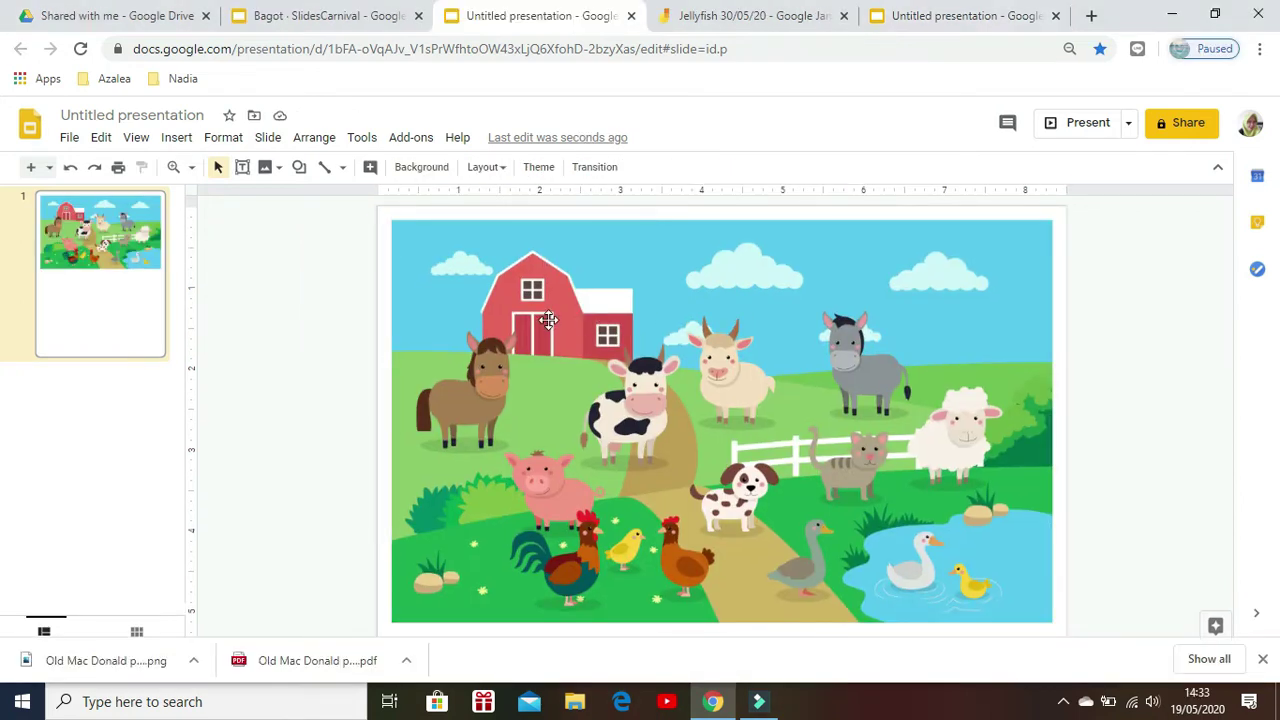
- Move the farm image into the slide's upper-left corner and show the guides
left_click(547, 320)
left_click_drag(547, 320, 537, 313)
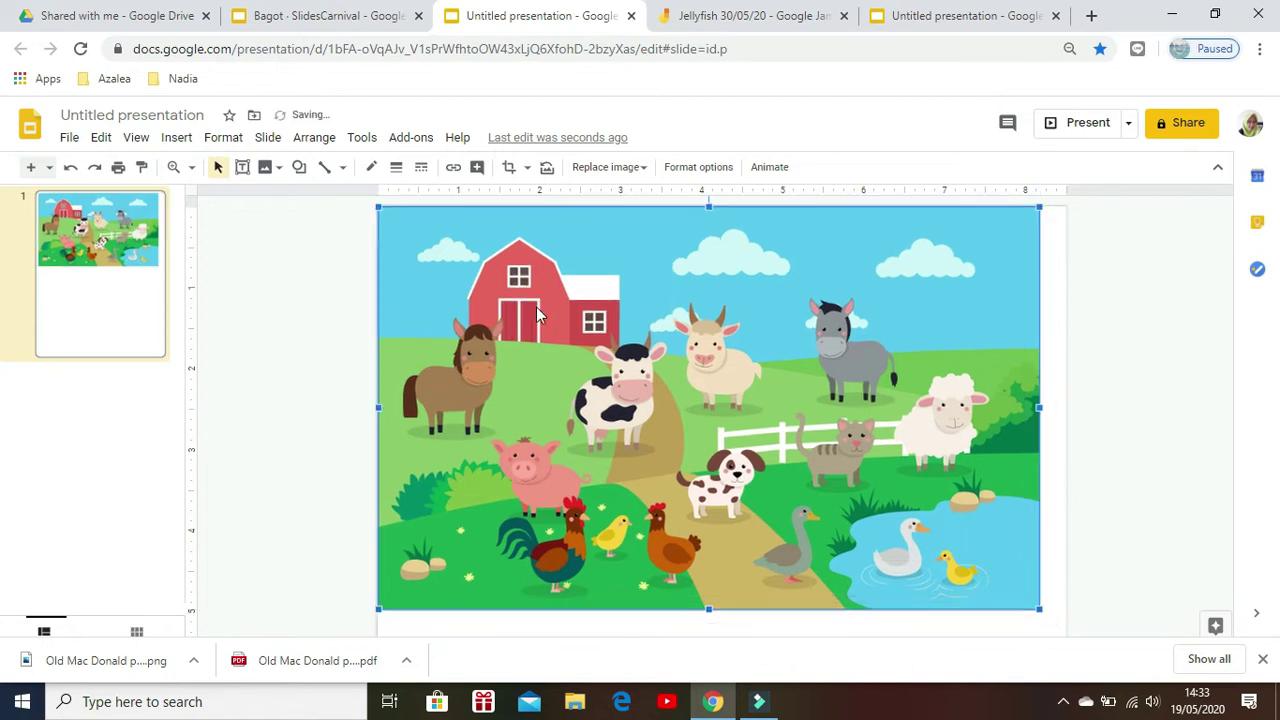
right_click(796, 192)
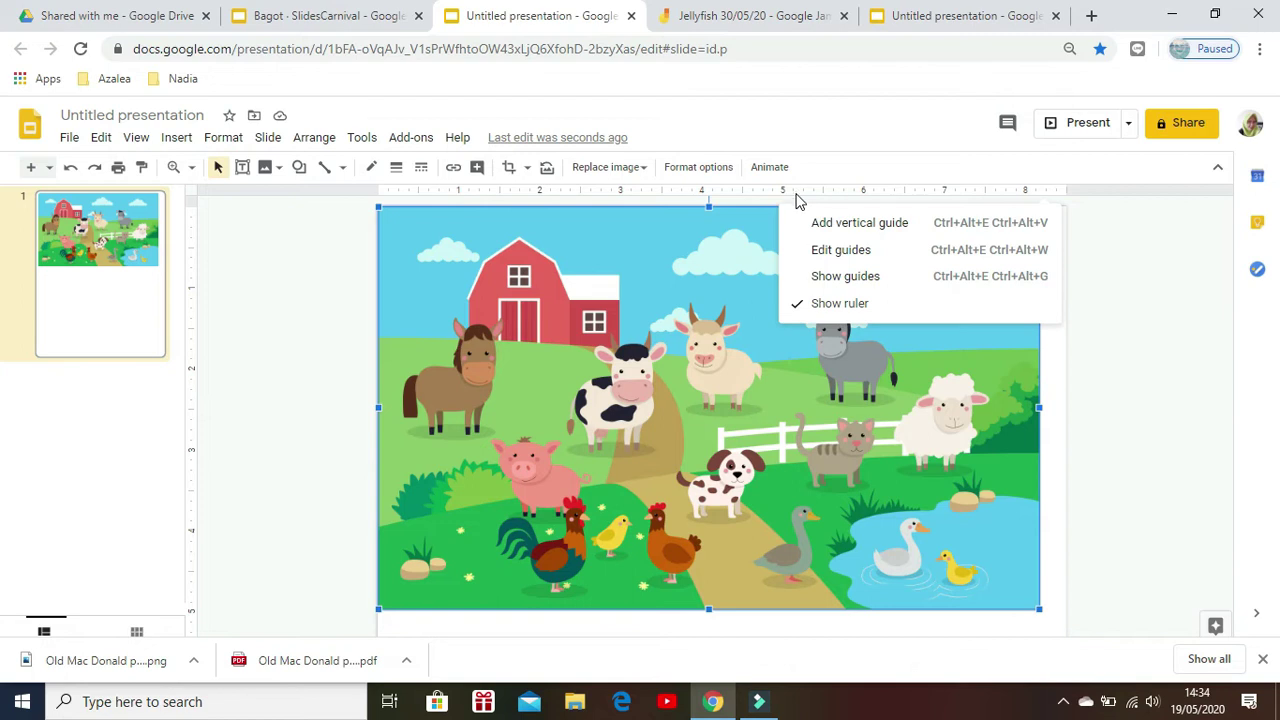
left_click(845, 276)
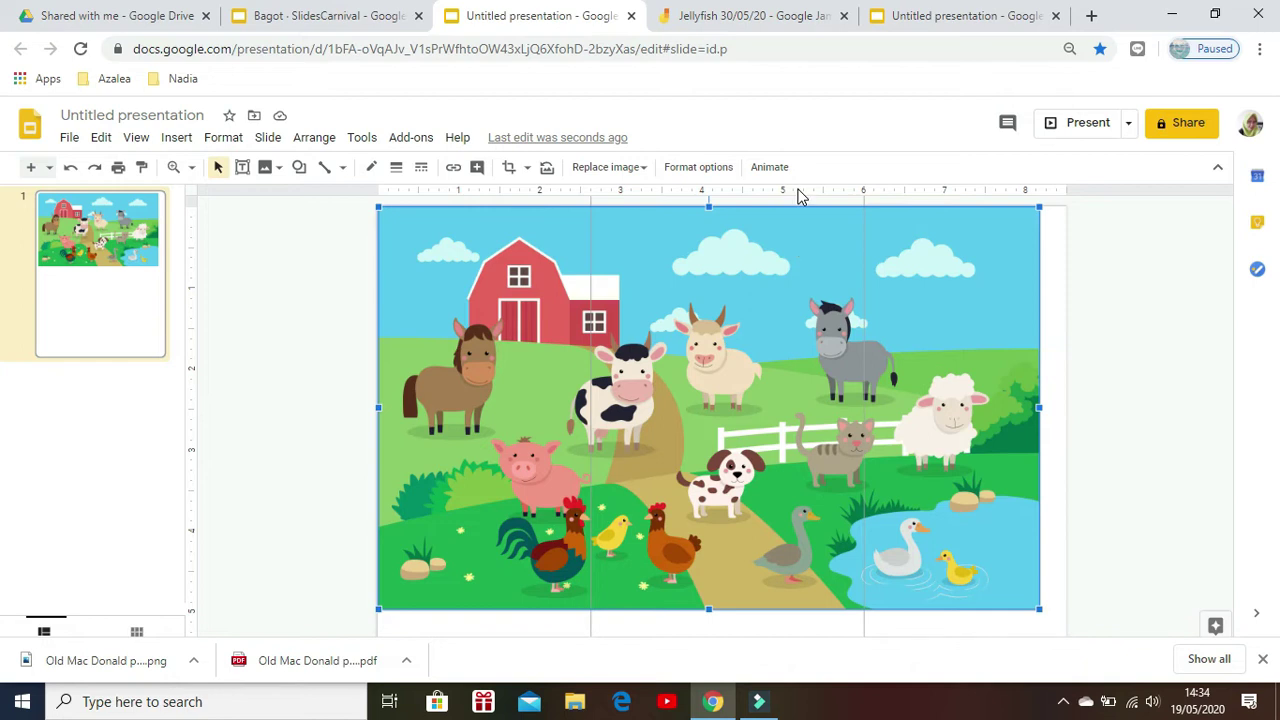
- Add a vertical guide at about 4.88 in and move the slide's rightmost guide to 8 in
scroll(797, 360, "down", 3)
scroll(797, 360, "up", 3)
right_click(773, 191)
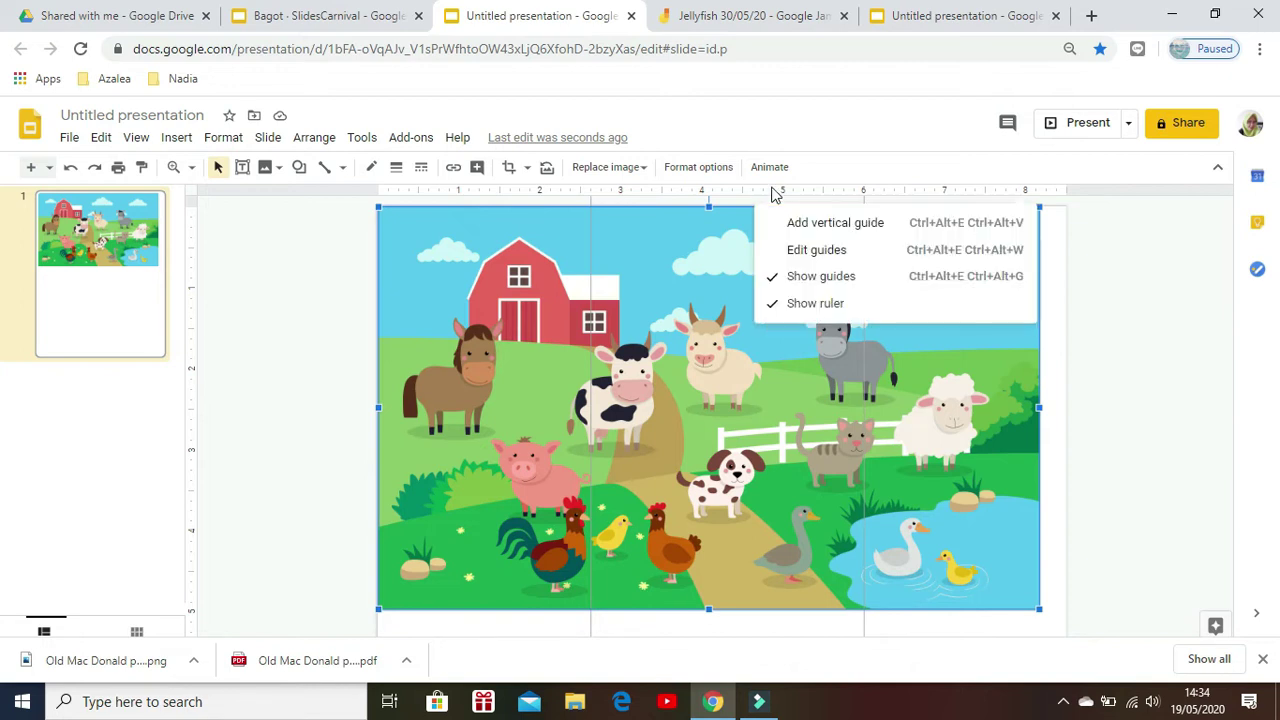
left_click(781, 229)
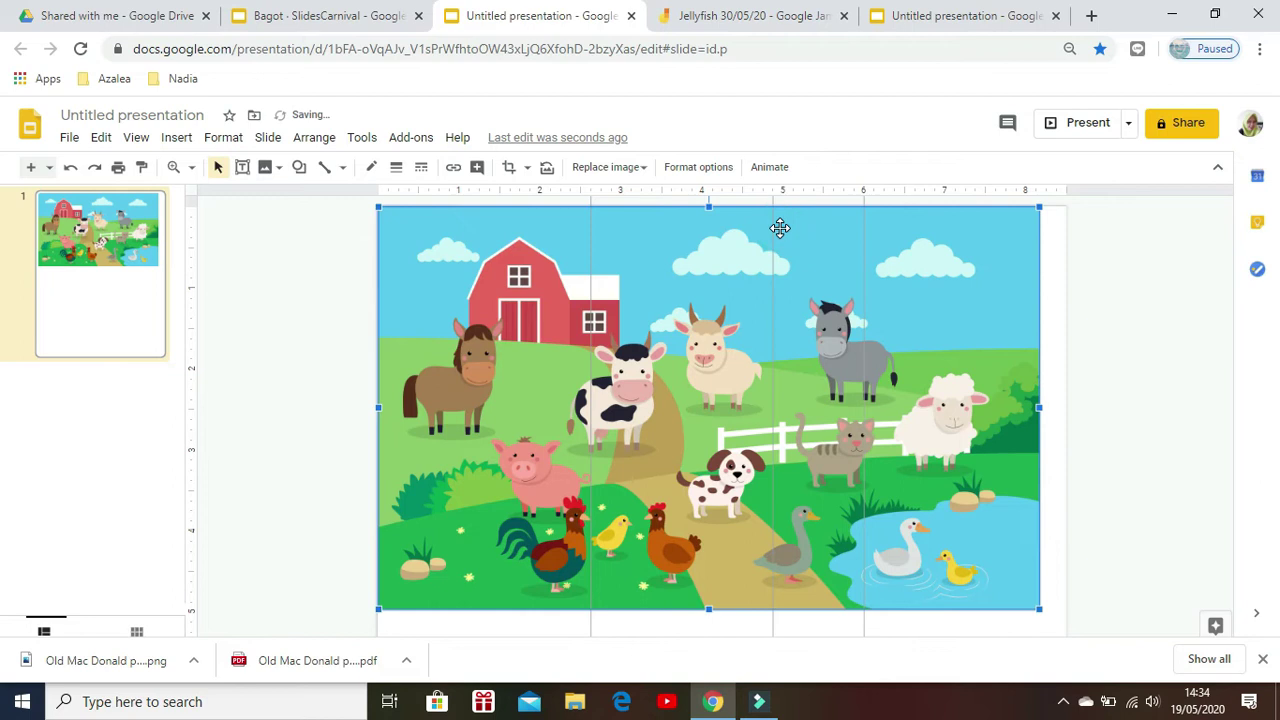
left_click_drag(863, 282, 1024, 291)
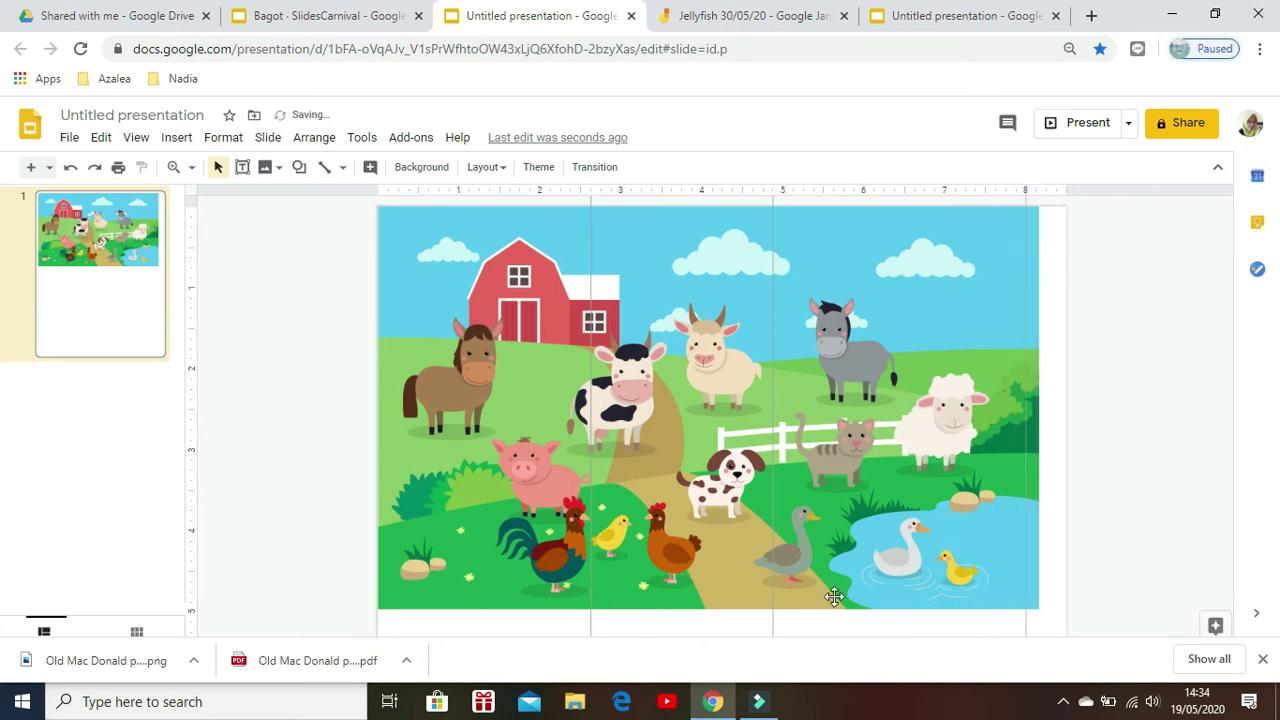
- Shrink the farm image to end at the 8 in guide and align the horizontal guide with its bottom edge
left_click(858, 558)
left_click_drag(1038, 609, 1023, 600)
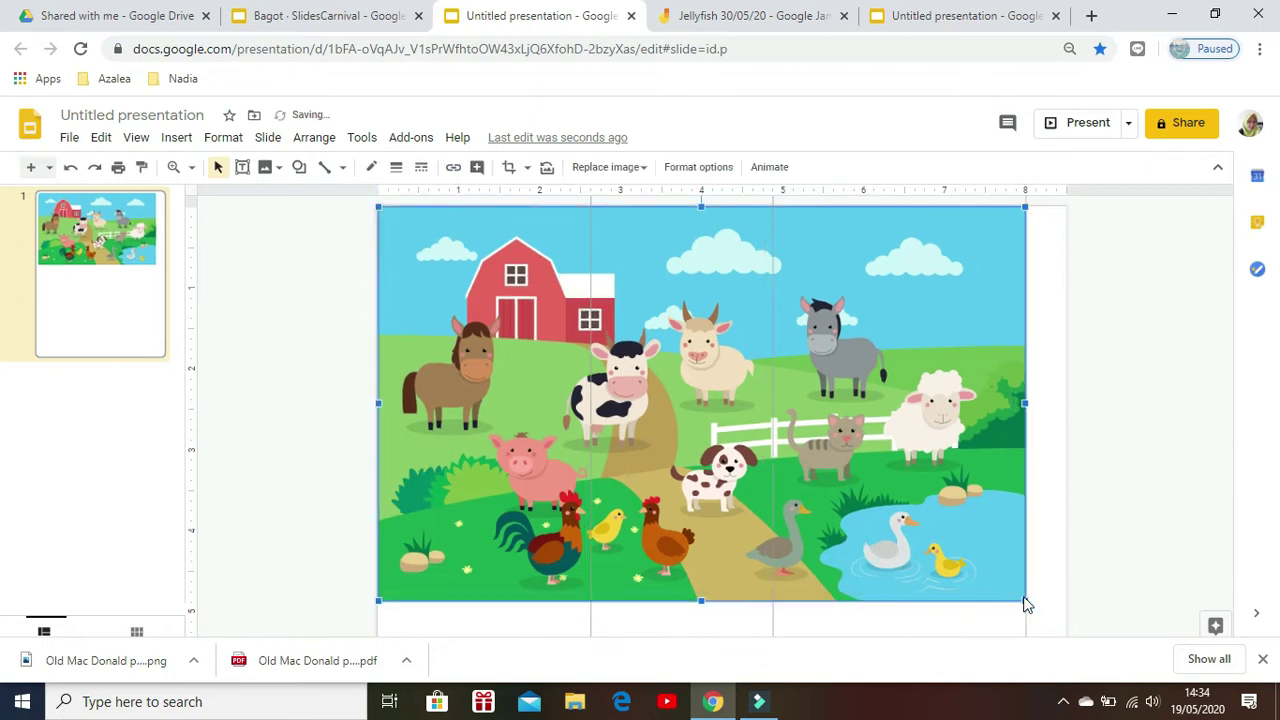
scroll(713, 614, "down", 1)
scroll(713, 622, "down", 2)
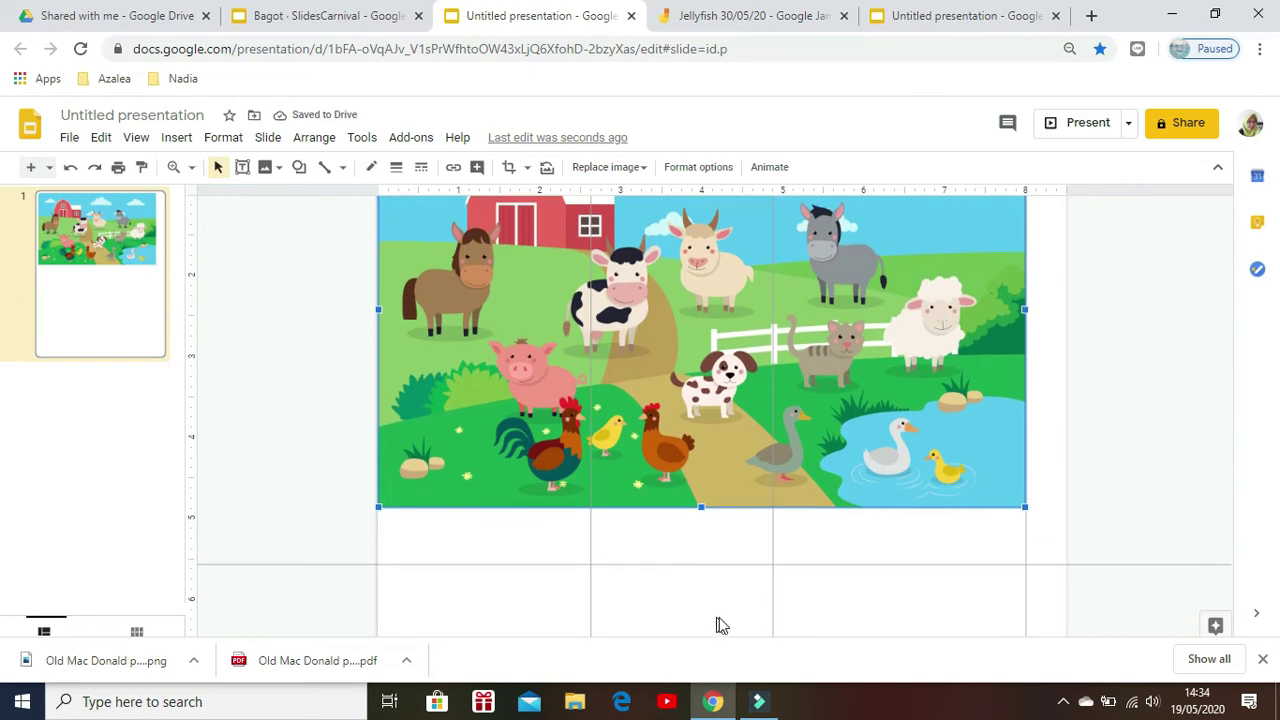
left_click_drag(720, 565, 717, 546)
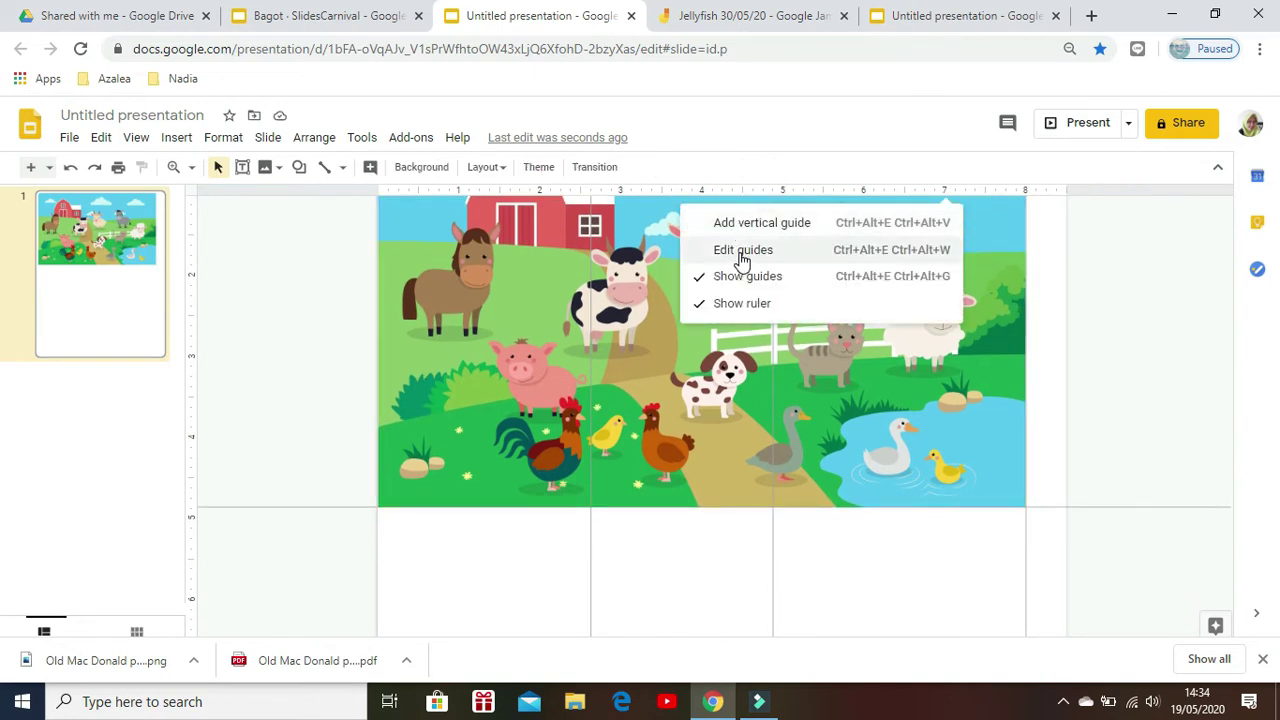
- Set vertical guides 2 and 3 to 6 in and 4 in, and add a fourth vertical guide at 2 in
left_click(741, 251)
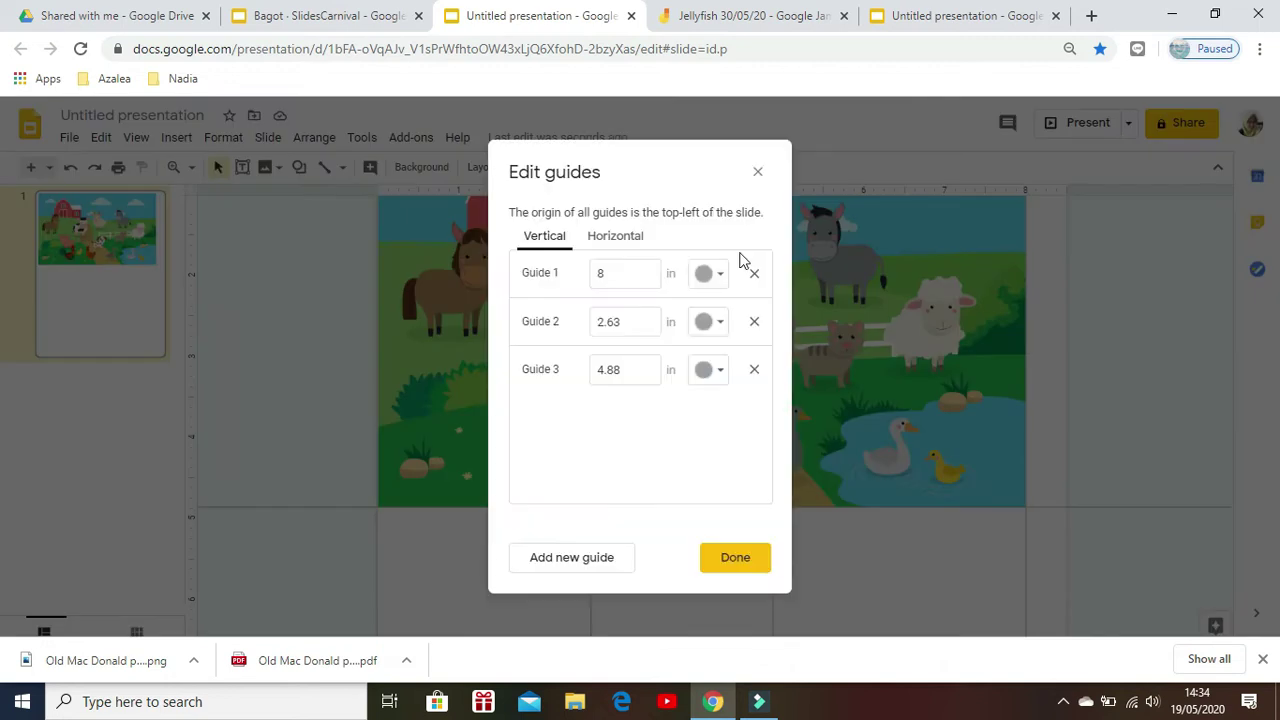
left_click_drag(631, 327, 588, 333)
type("6")
left_click_drag(637, 366, 548, 370)
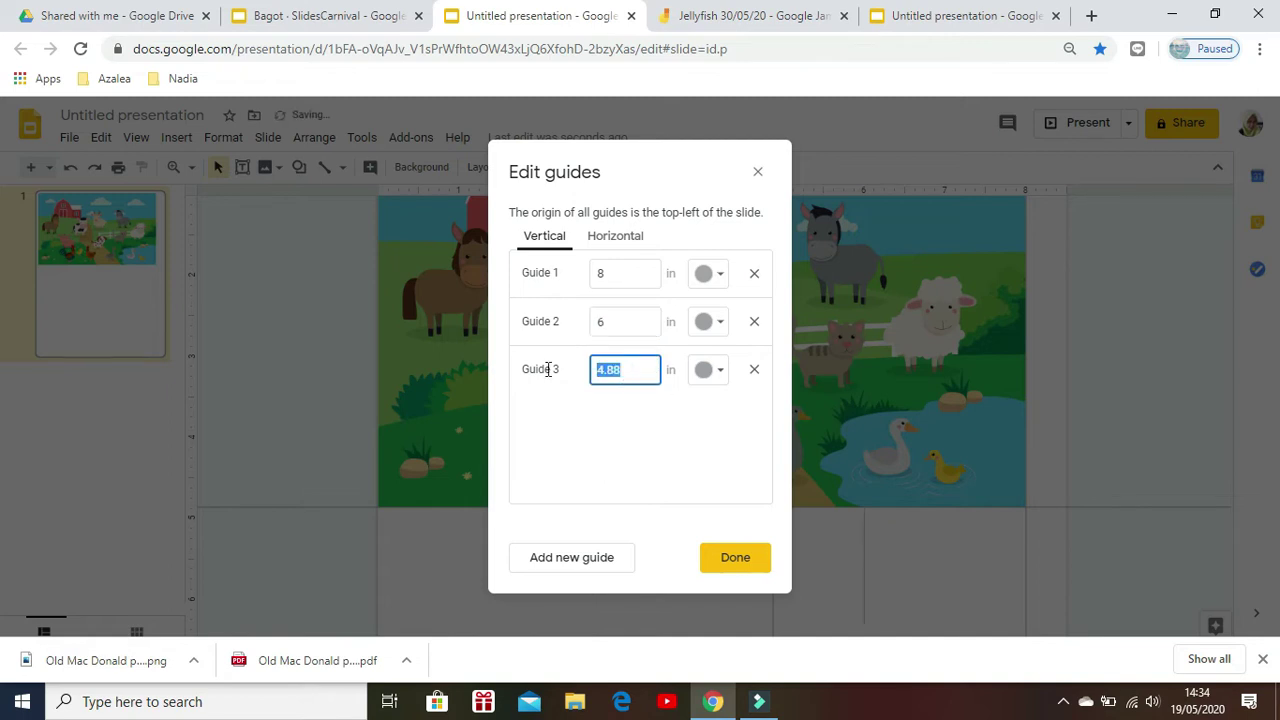
type("4")
left_click(697, 432)
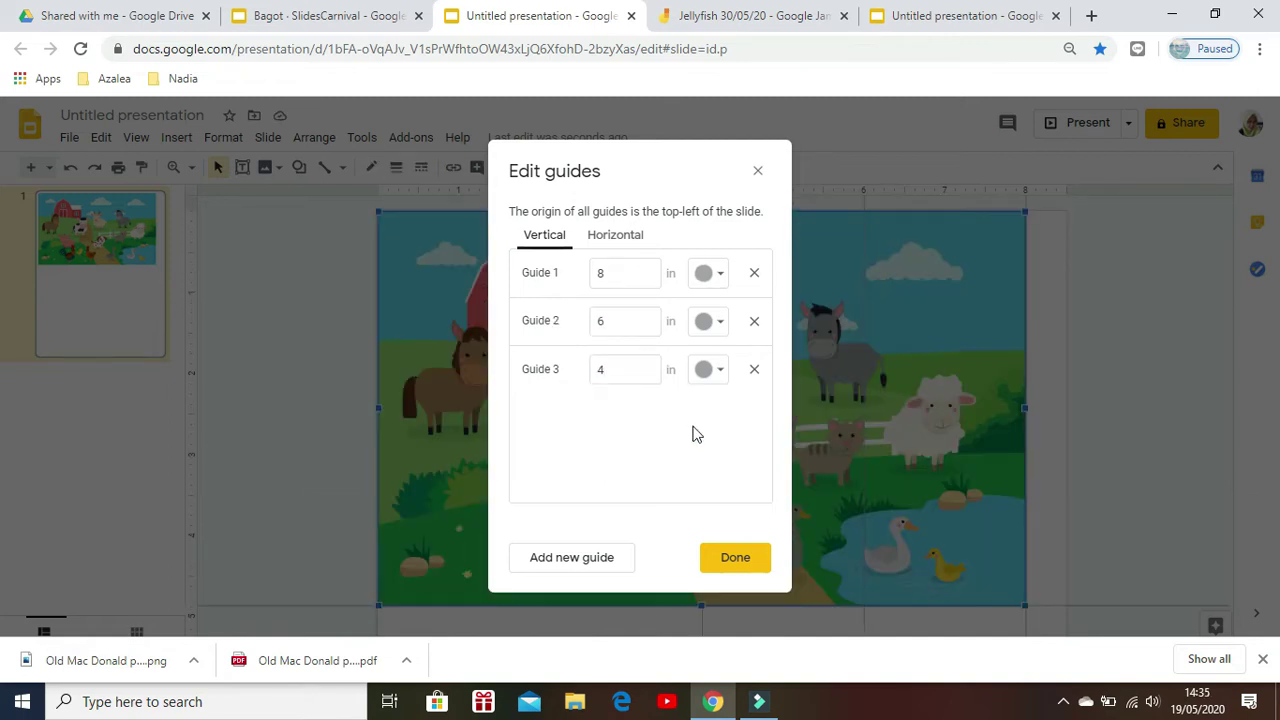
left_click(590, 559)
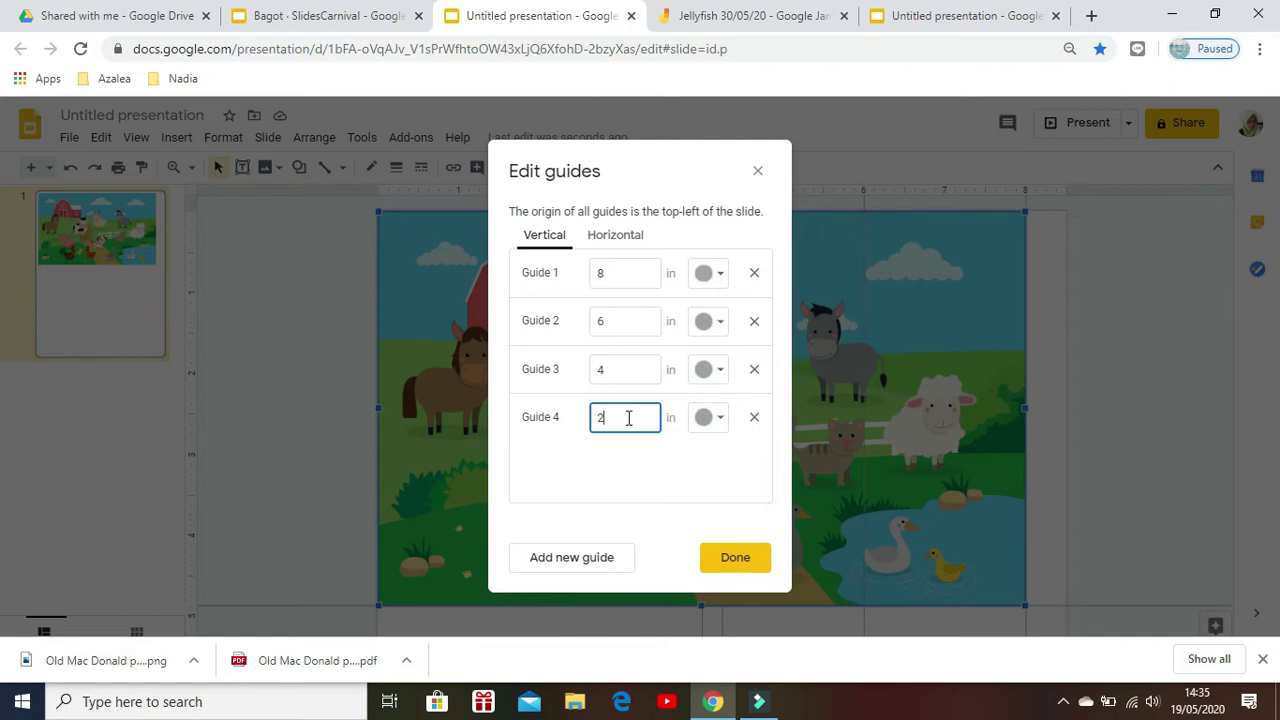
- Add a second horizontal guide halfway down the farm image and finish editing the guides
left_click(610, 240)
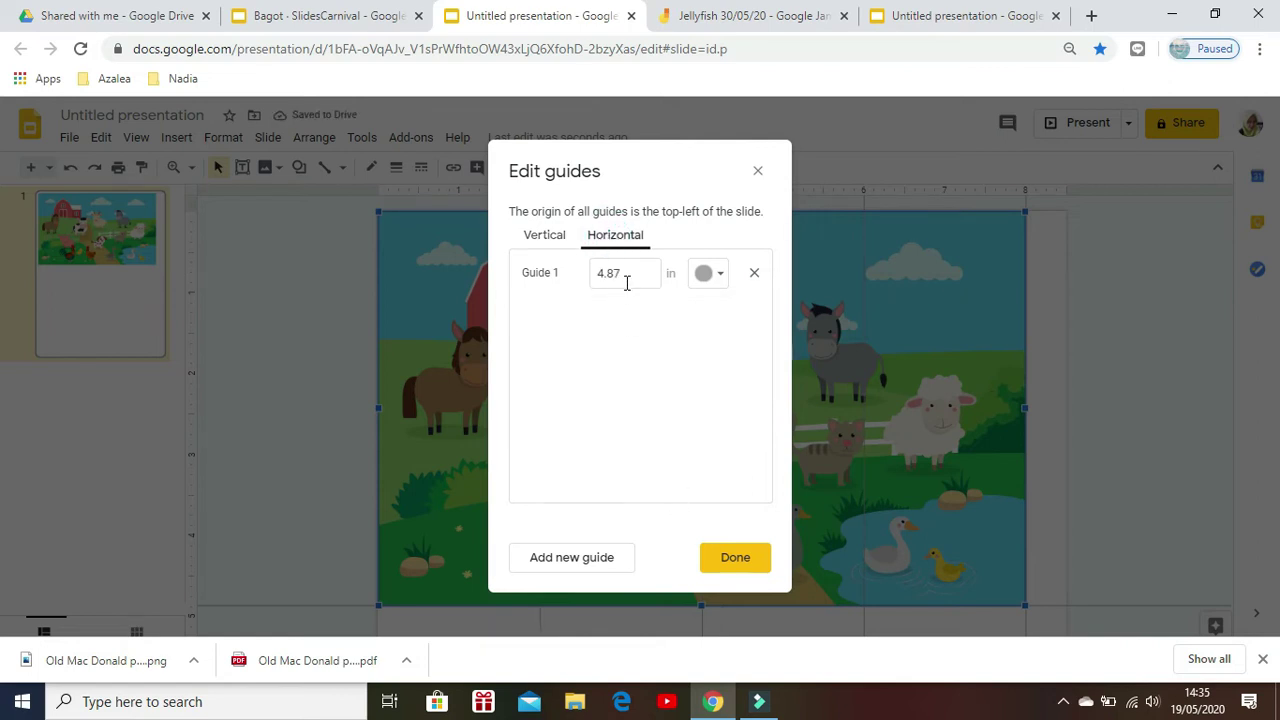
left_click(594, 566)
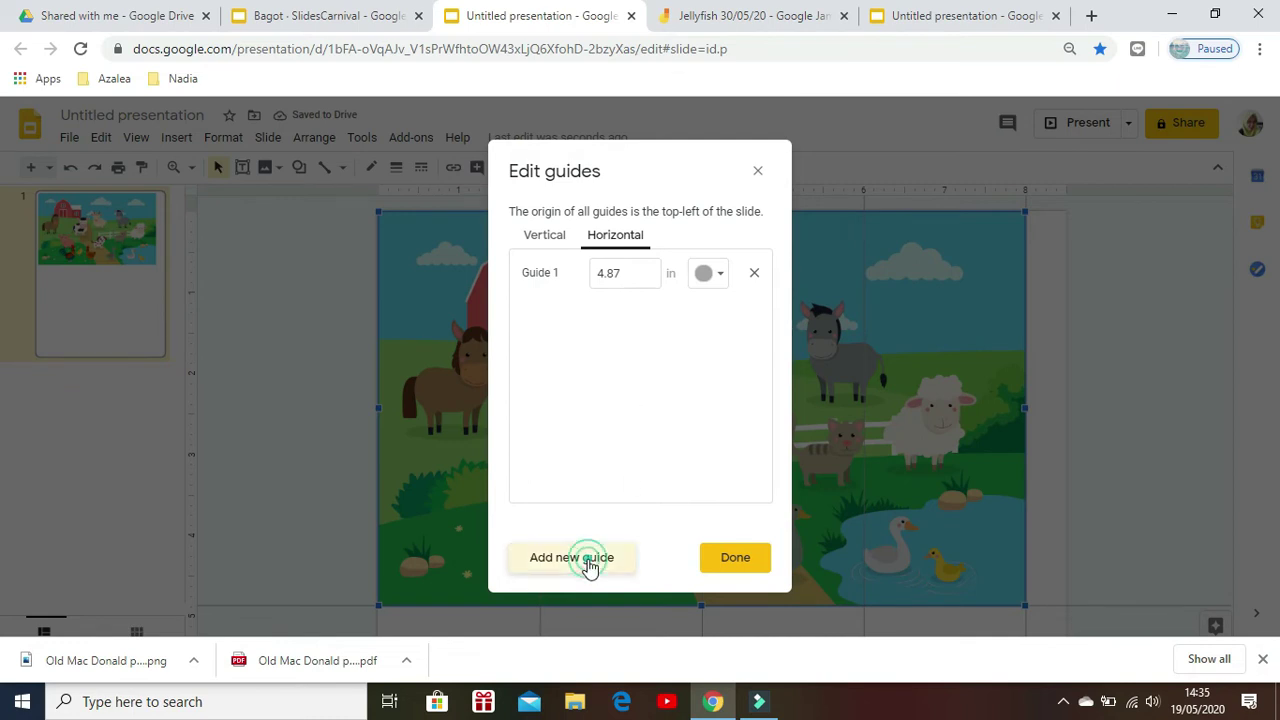
left_click(611, 322)
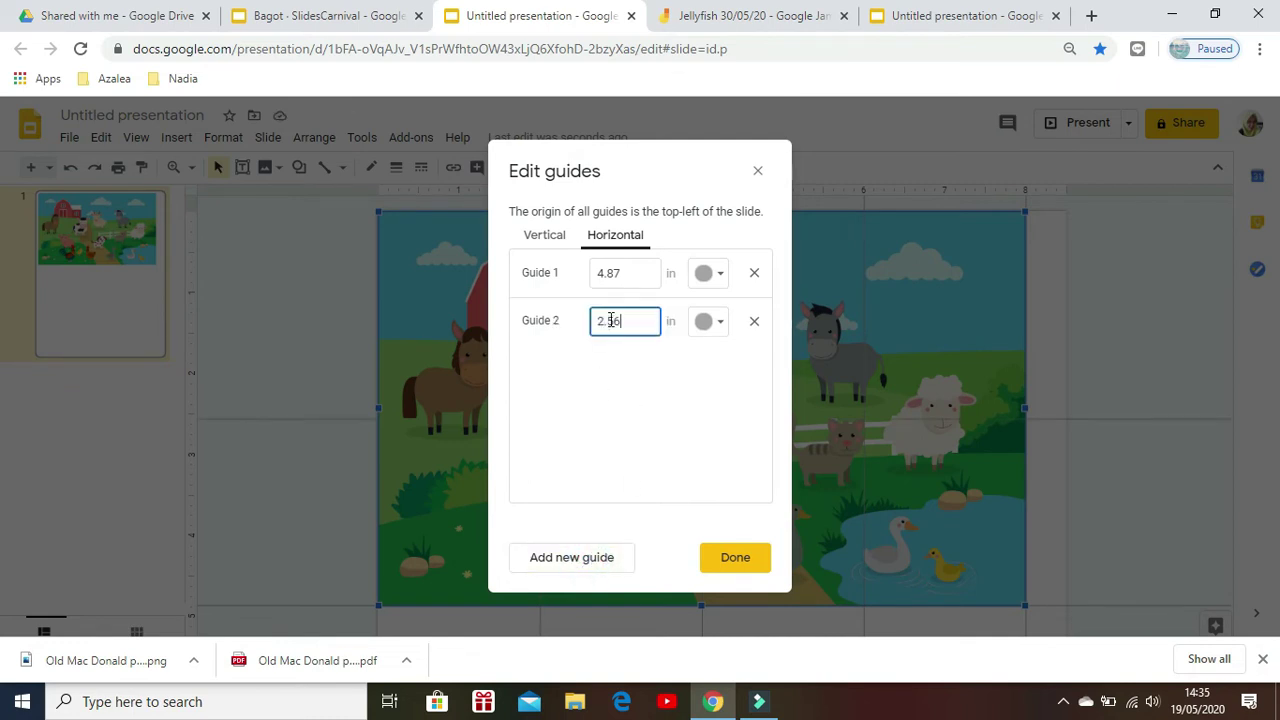
left_click_drag(610, 320, 617, 322)
left_click(735, 562)
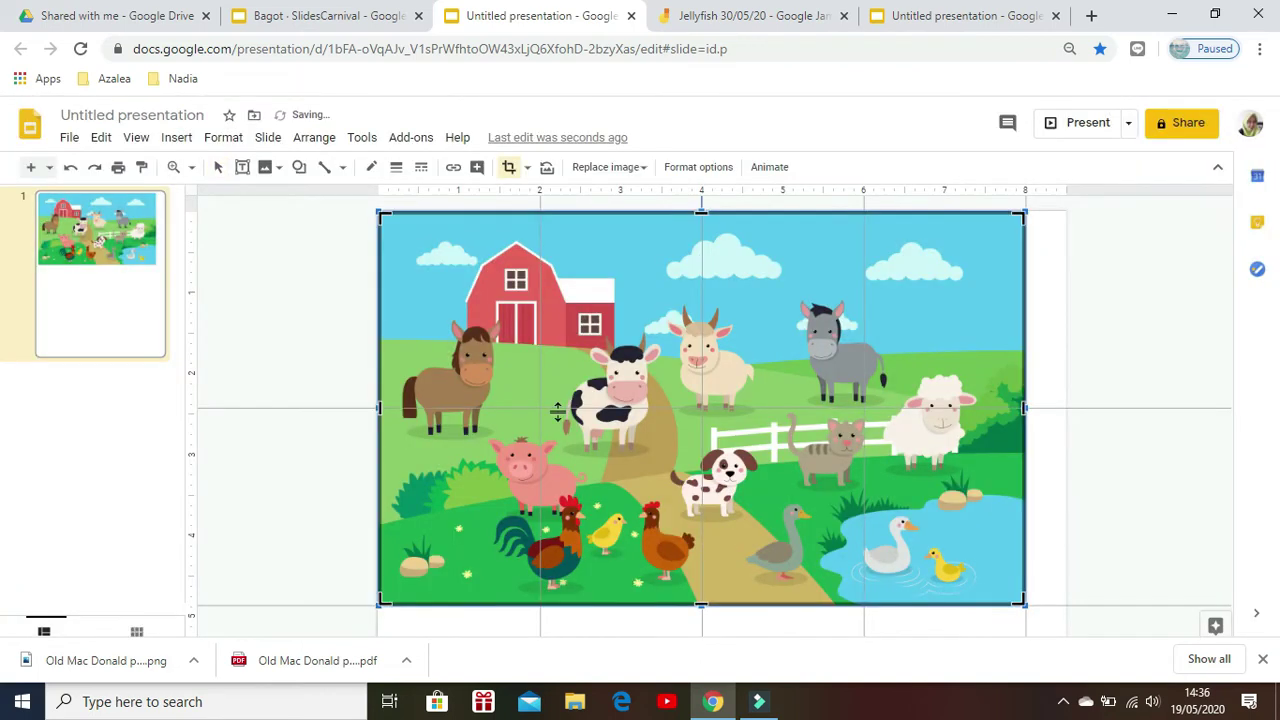
- Duplicate the farm image and place the copy exactly over the original
left_click(1080, 378)
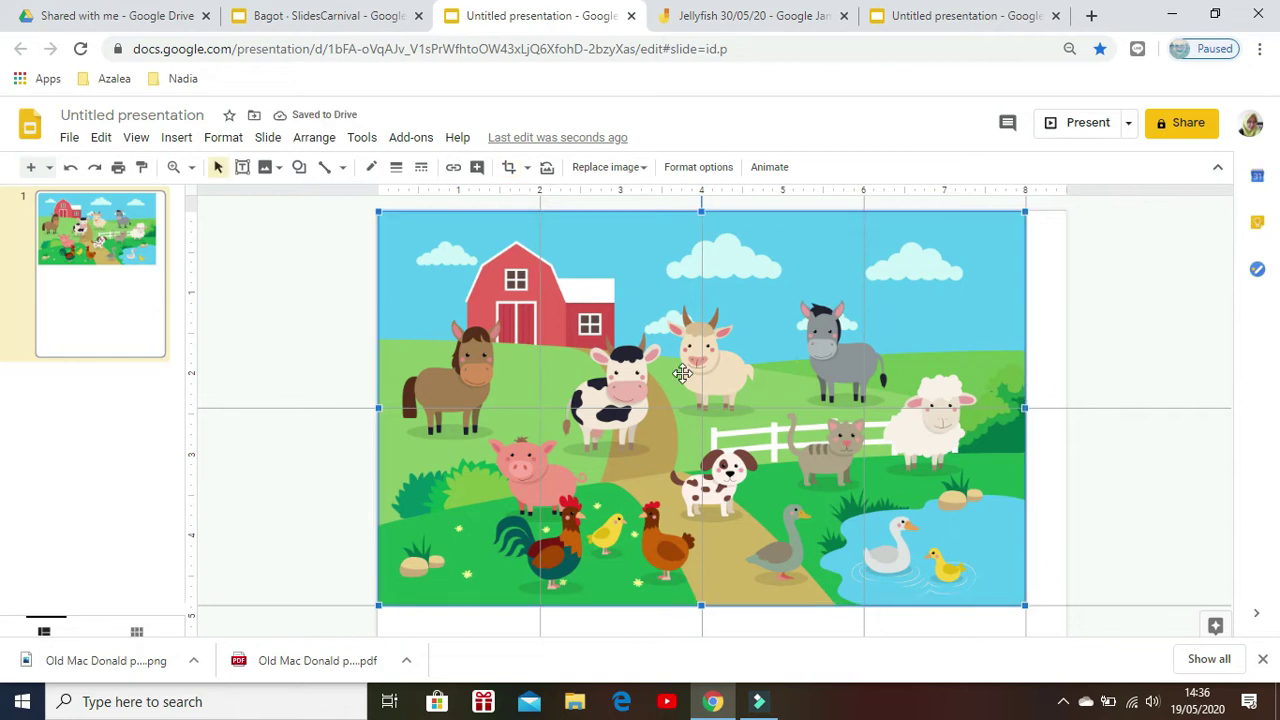
left_click(729, 360)
key("ctrl+d")
left_click(480, 335)
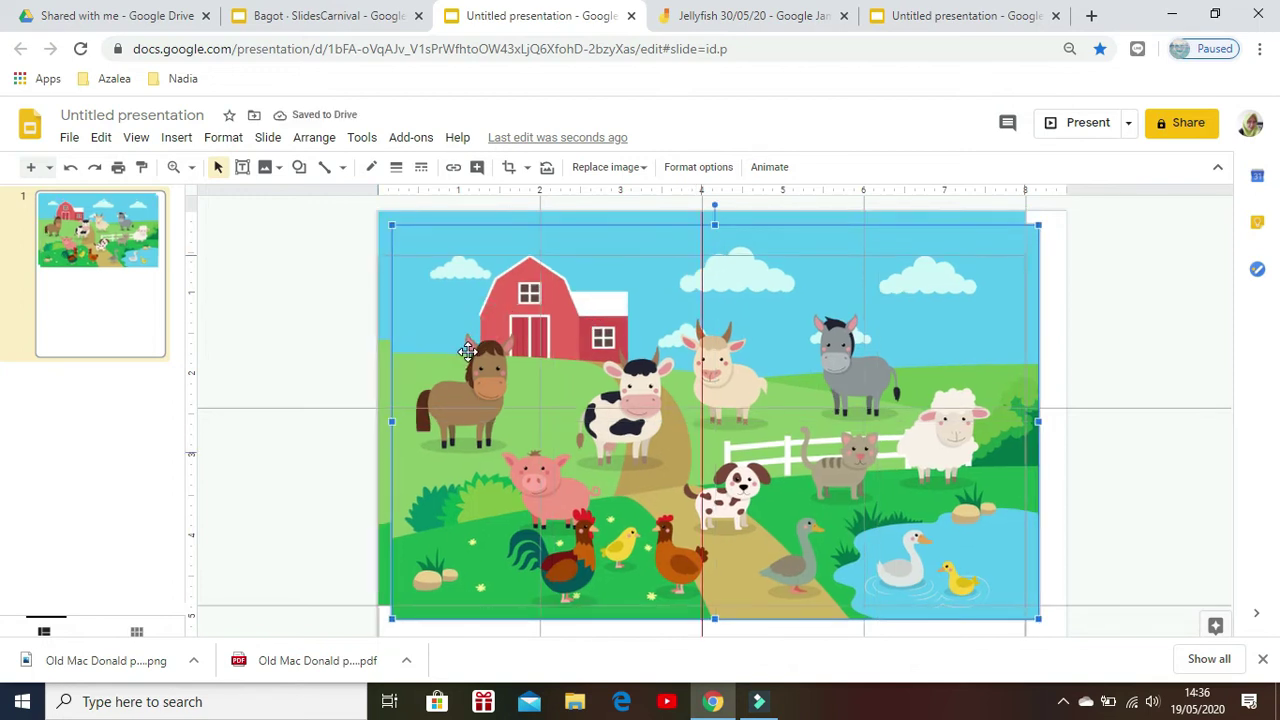
left_click_drag(480, 335, 467, 365)
left_click_drag(421, 229, 421, 229)
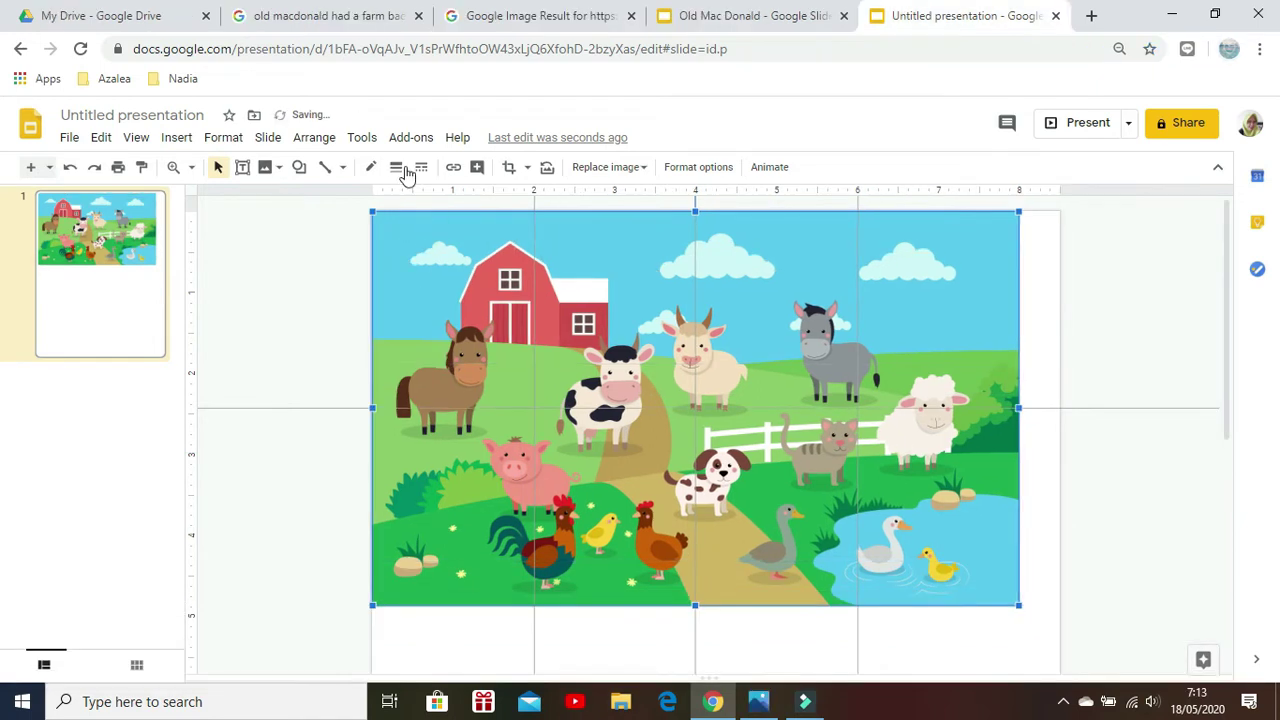
- Crop the image copy to the upper-half piece between 0 and 2 in and park it off the slide's left side
left_click(510, 169)
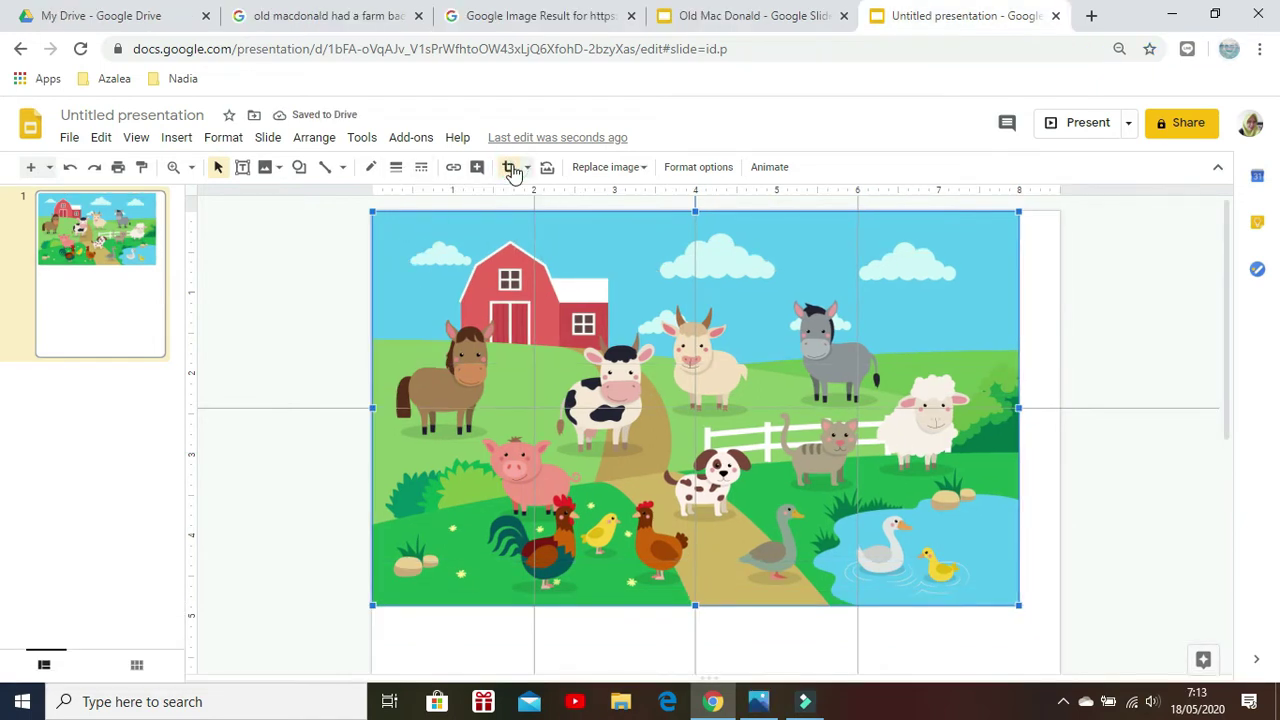
left_click(510, 169)
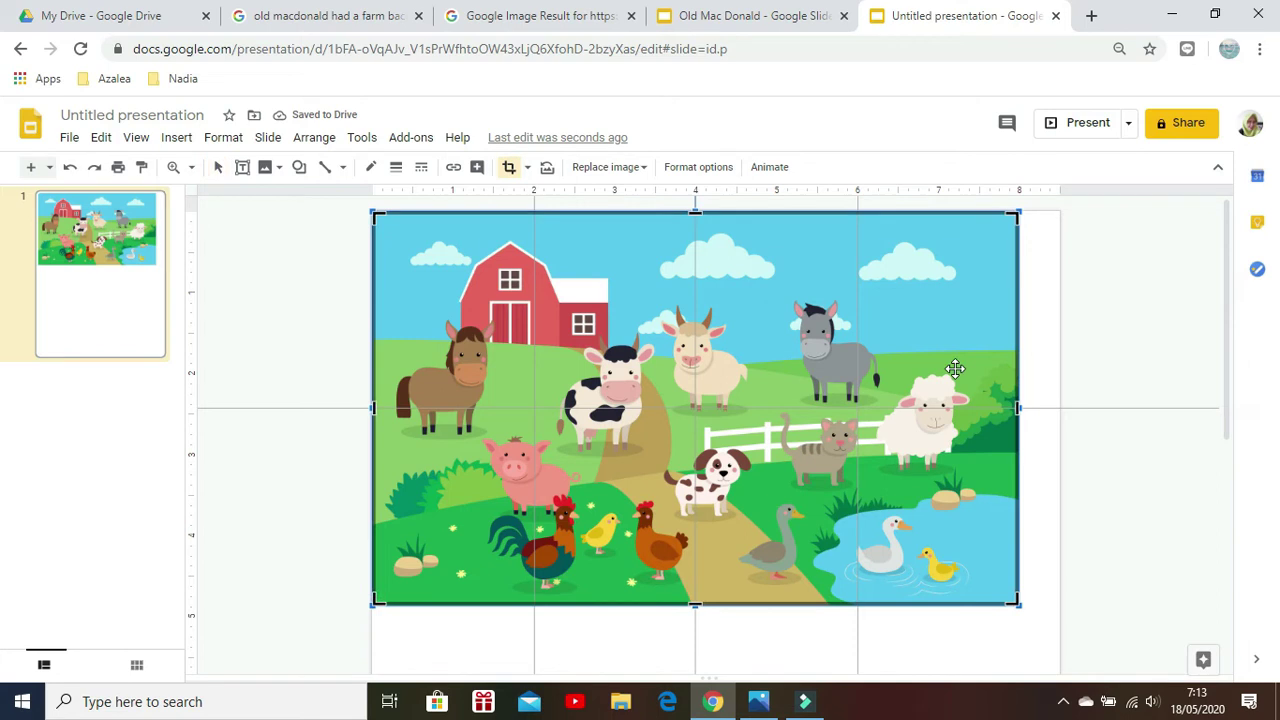
left_click(1016, 408)
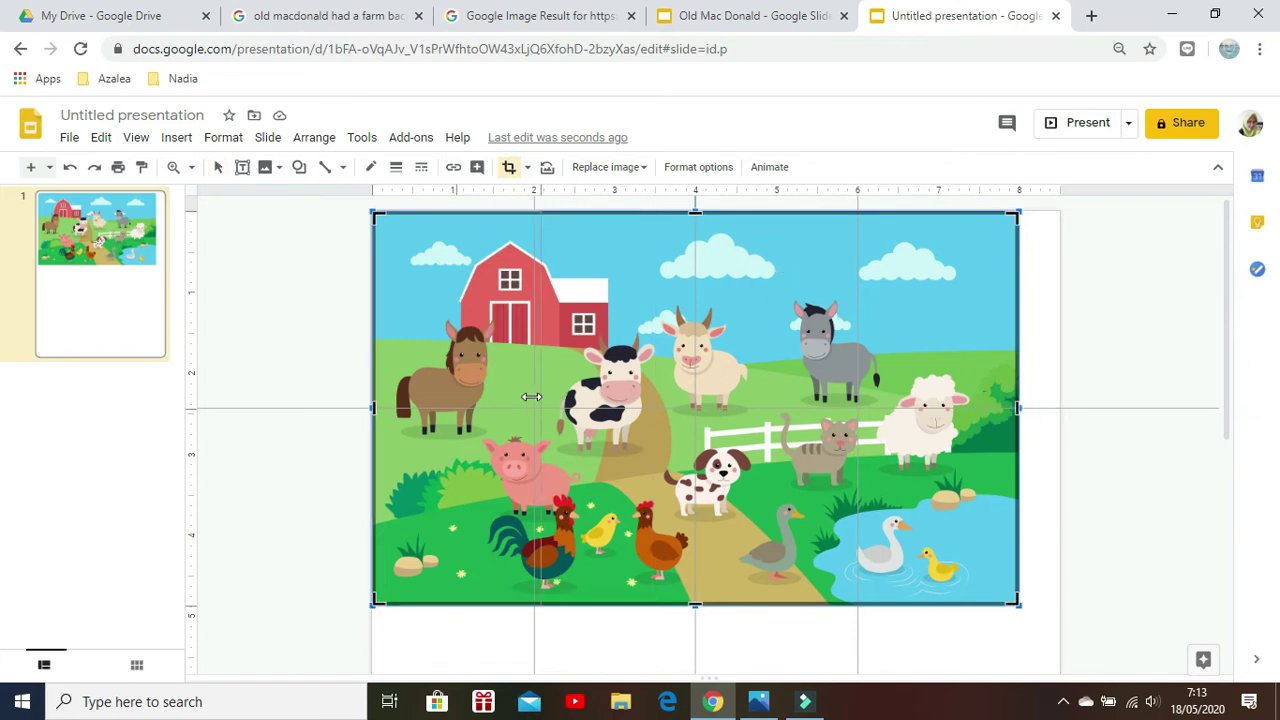
left_click_drag(504, 510, 505, 512)
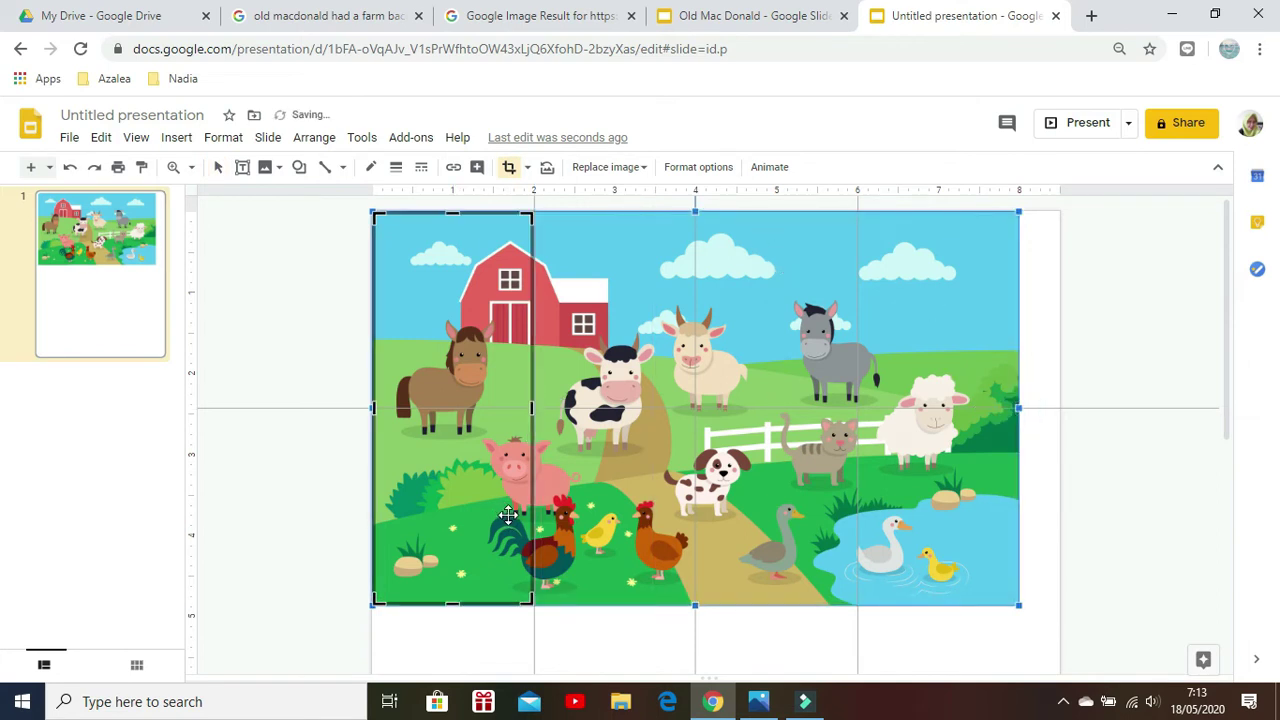
left_click(453, 606)
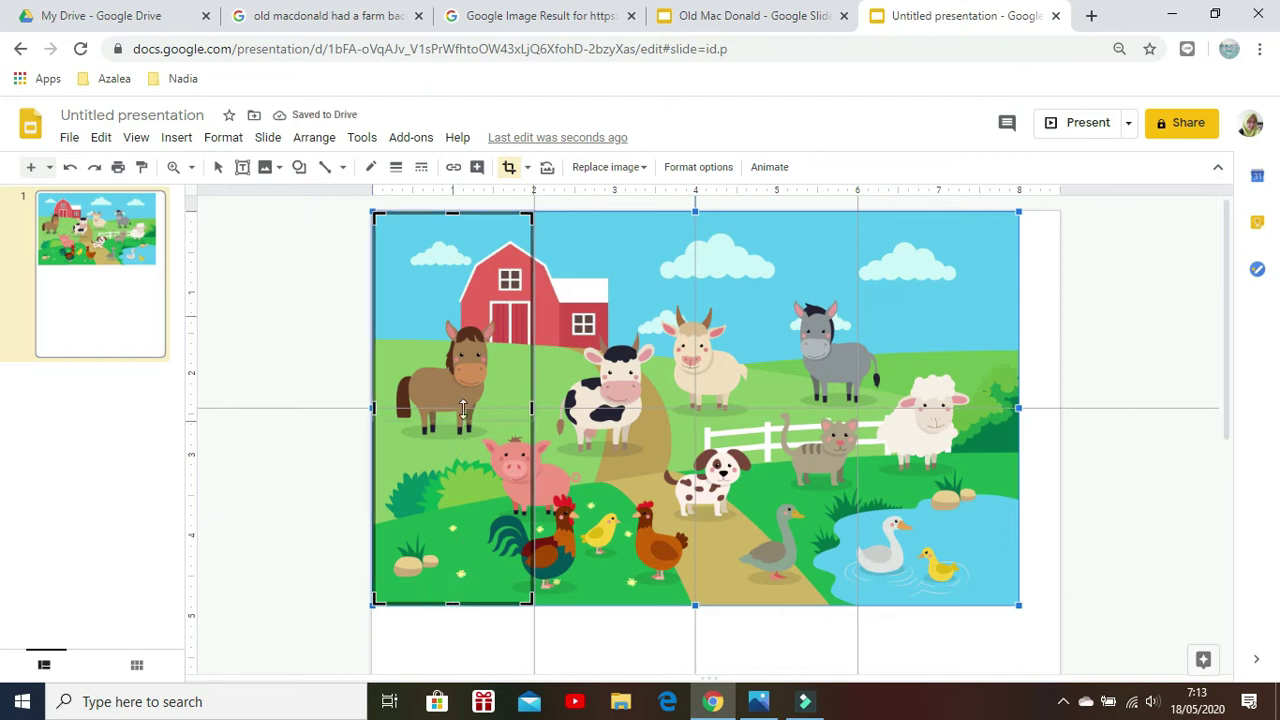
left_click_drag(463, 410, 466, 415)
key("Return")
left_click_drag(462, 358, 291, 340)
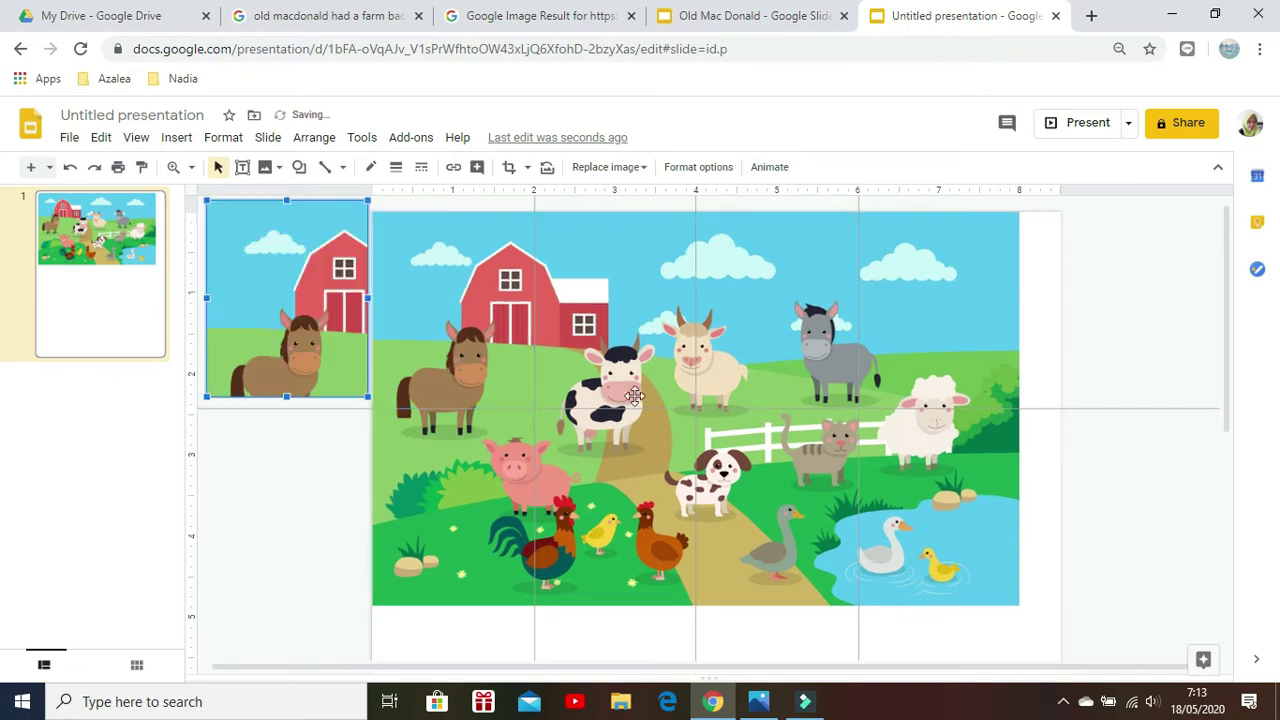
- Duplicate the farm image, crop the copy to the upper piece between 2 and 4 in, and park it left of the slide
left_click(648, 382)
key("ctrl+d")
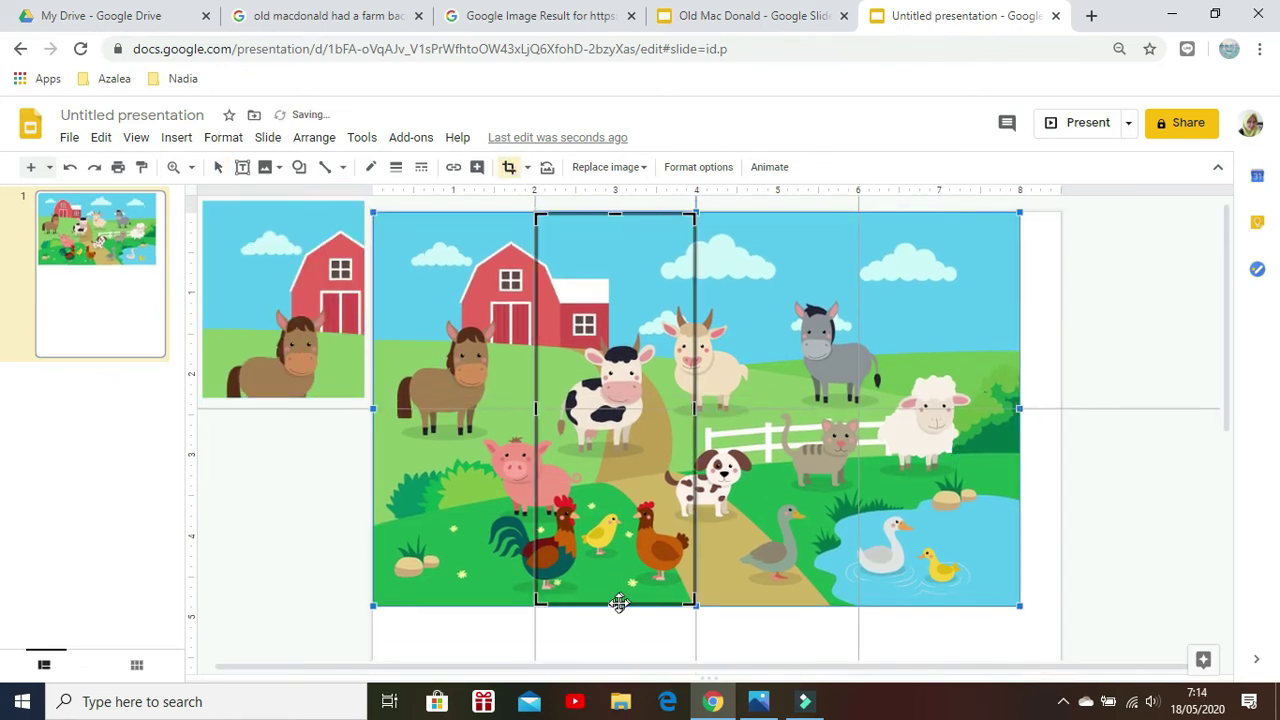
left_click_drag(617, 605, 617, 408)
key("Return")
left_click_drag(635, 296, 310, 359)
- Crop another image copy to the upper piece between 4 and 6 in and park it left of the slide
double_click(766, 514)
left_click_drag(373, 408, 697, 408)
left_click_drag(1018, 408, 857, 408)
left_click_drag(778, 605, 782, 408)
key("Return")
left_click_drag(777, 310, 283, 481)
double_click(975, 370)
left_click_drag(373, 408, 857, 408)
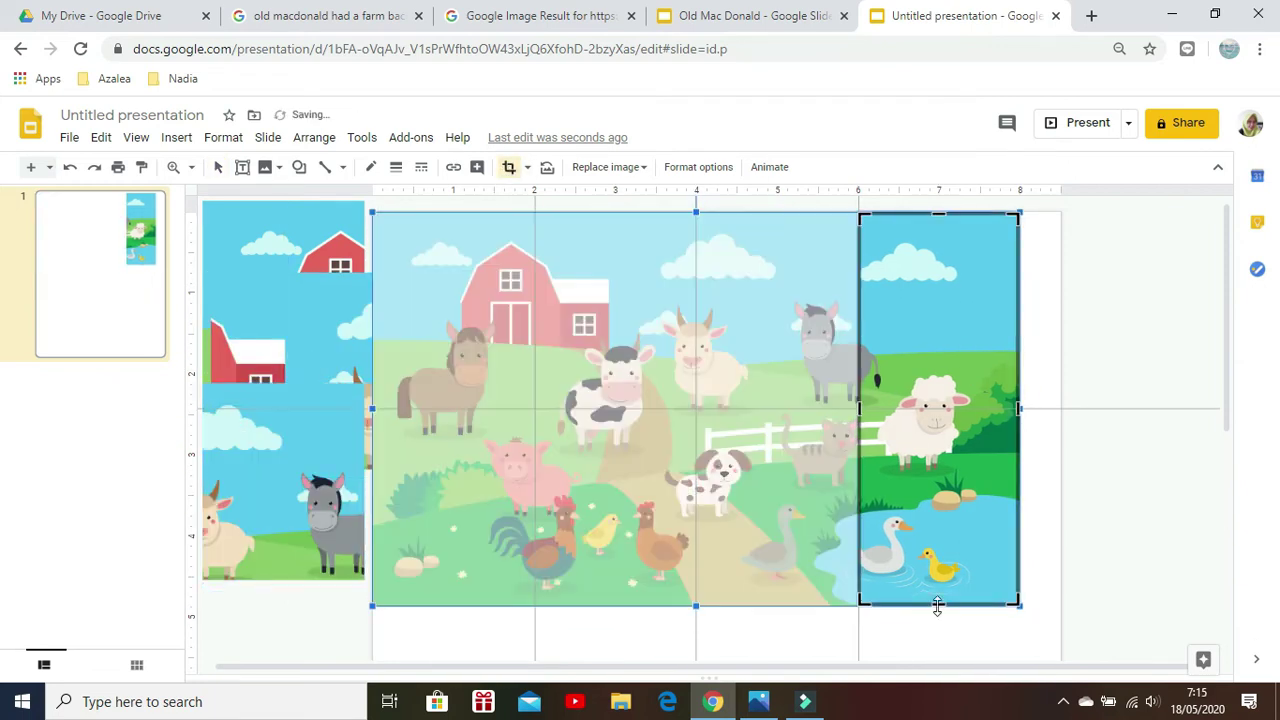
key("ctrl+z")
- Crop an image copy to the upper piece between 6 and 8 in and park it with the other upper pieces
left_click(509, 167)
left_click_drag(373, 408, 857, 408)
left_click_drag(938, 605, 938, 408)
key("Return")
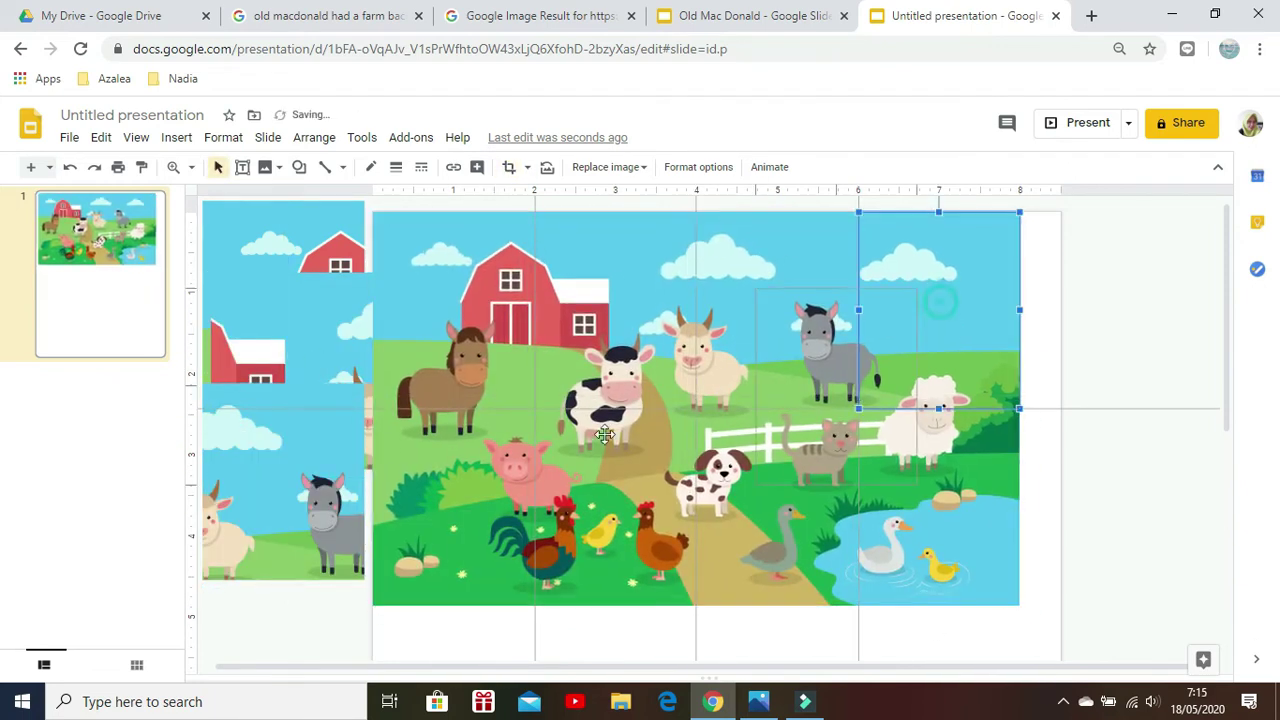
left_click_drag(951, 337, 296, 565)
- Crop copies of the farm image to the four lower-half pieces and park them off the slide's right side
left_click(615, 337)
left_click(509, 167)
left_click_drag(696, 211, 696, 408)
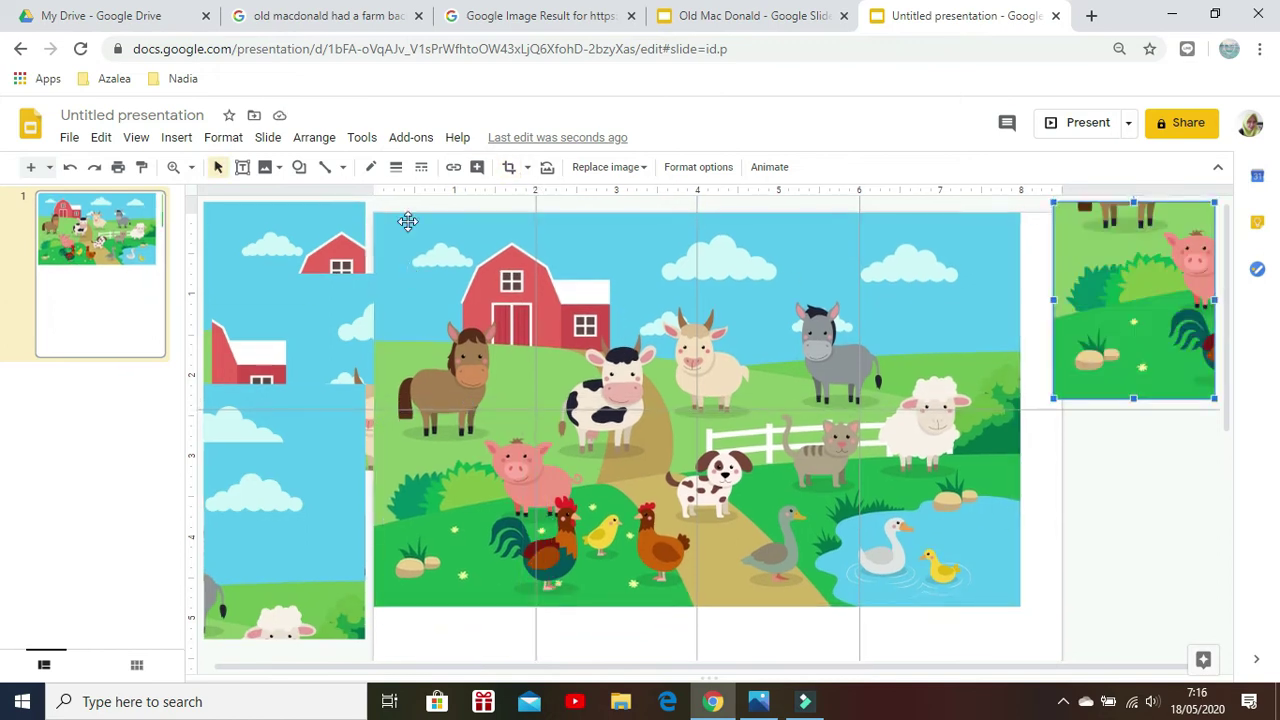
left_click(437, 257)
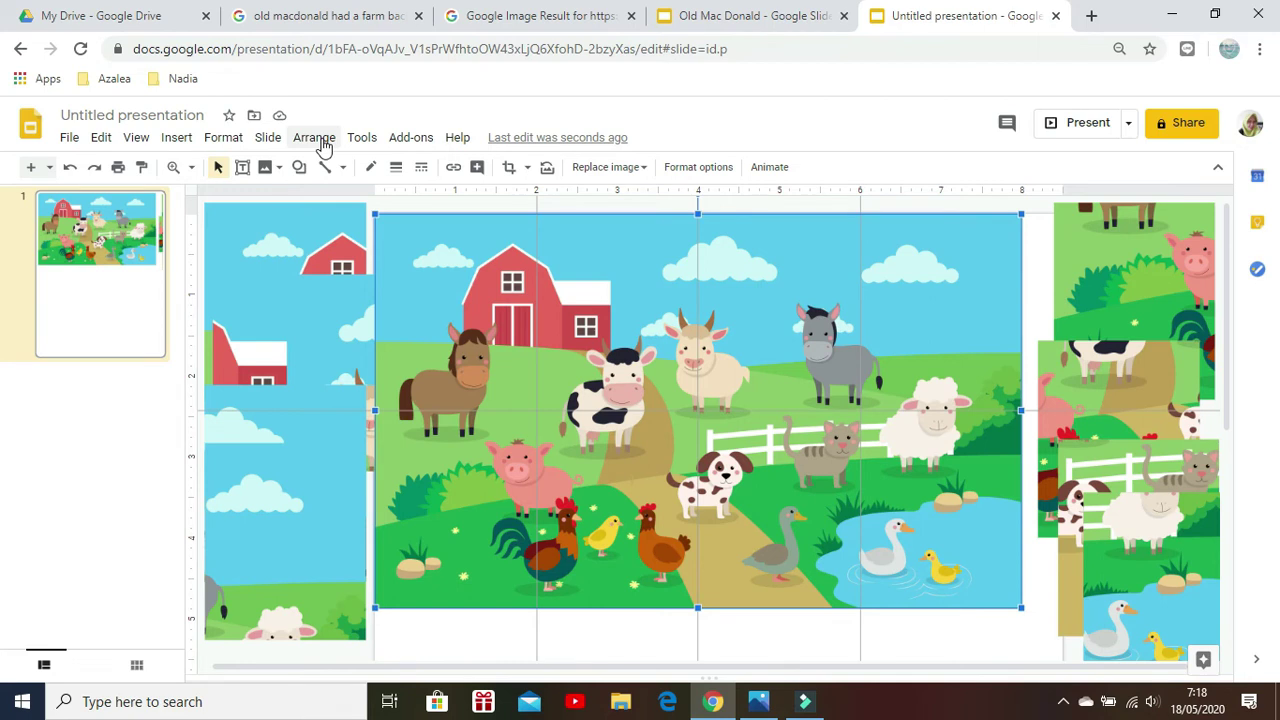
- Draw a rectangle over the image's first upper section, from its top-left corner to the 2 in and horizontal guides
left_click(301, 170)
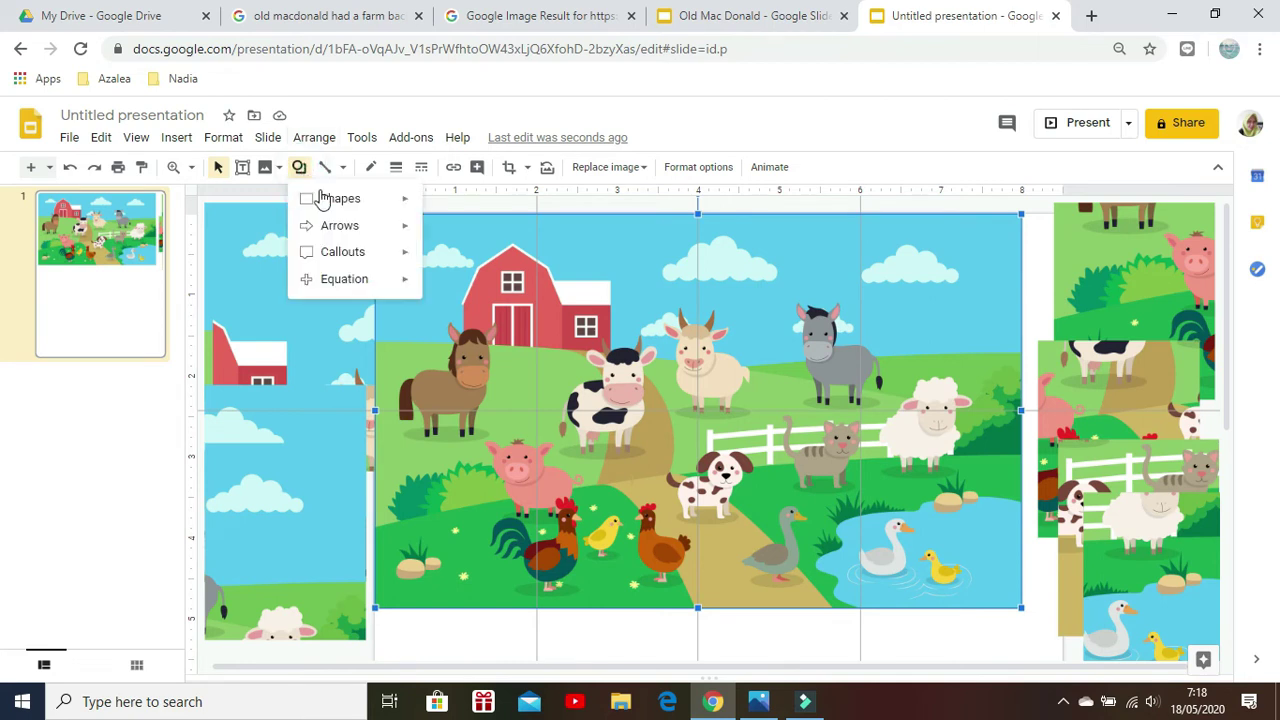
mouse_move(343, 201)
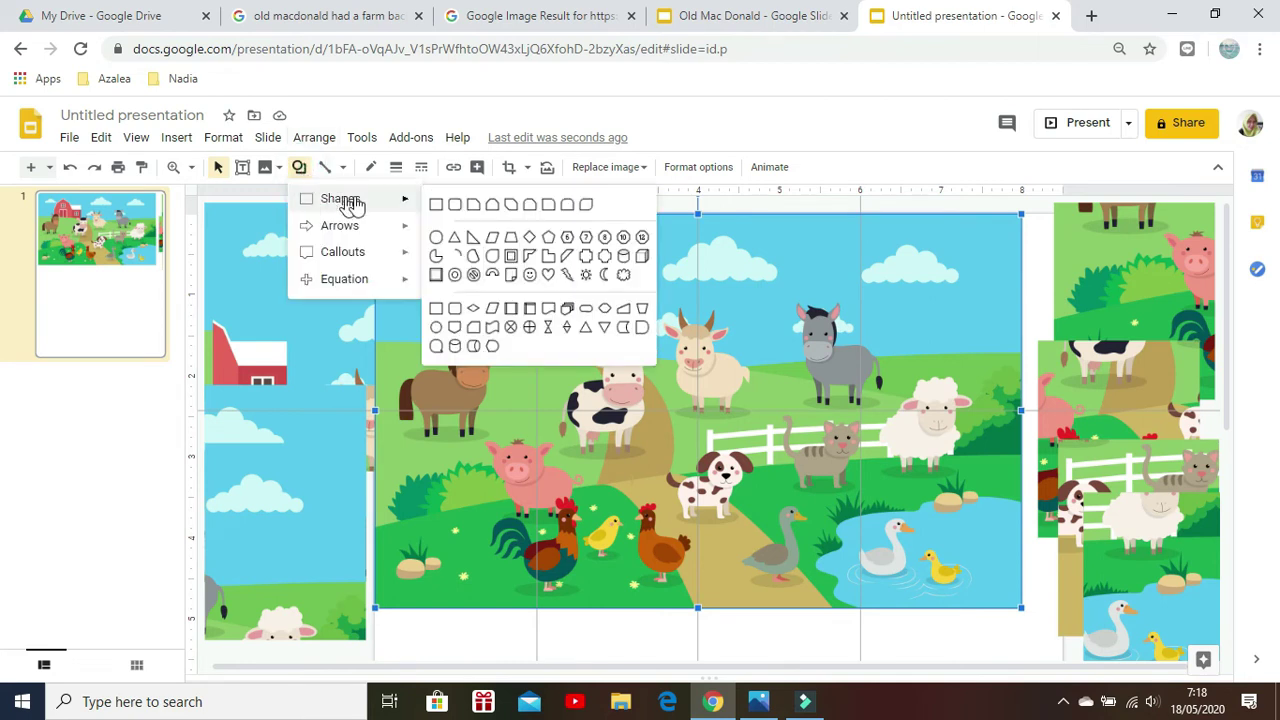
left_click(434, 205)
left_click_drag(372, 212, 539, 403)
mouse_move(539, 403)
left_mouse_down()
mouse_move(523, 409)
mouse_move(538, 410)
left_mouse_up()
left_click_drag(592, 449, 594, 449)
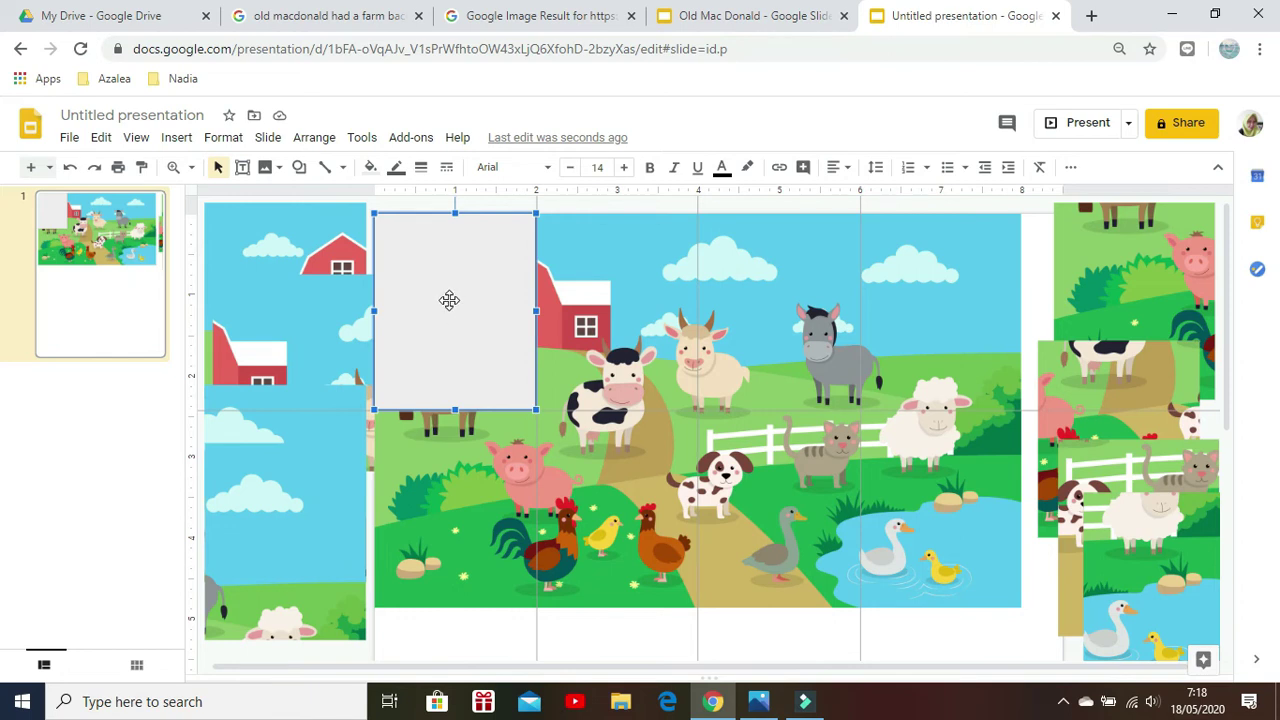
- Duplicate the rectangle until the upper row holds four, each fitted between the vertical guides
left_click_drag(458, 304, 794, 293)
key("ctrl+d")
key("ctrl+d")
left_click_drag(794, 305, 944, 293)
- Duplicate the upper rectangles and place the copies directly below to complete a lower row of four
left_click(483, 309)
key("ctrl+d")
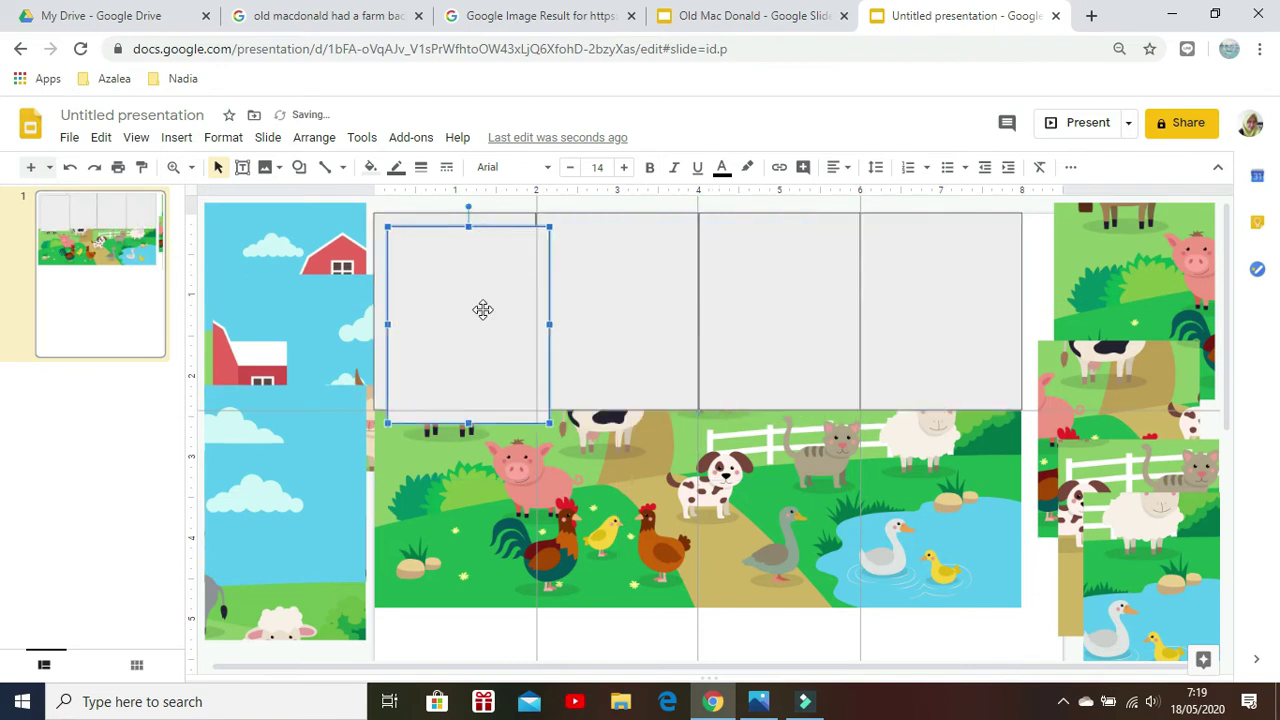
left_click_drag(483, 309, 469, 493)
key("ctrl+d")
left_click_drag(739, 361, 719, 538)
left_click_drag(920, 464, 920, 485)
left_click(910, 237)
key("ctrl+d")
left_click_drag(932, 305, 912, 482)
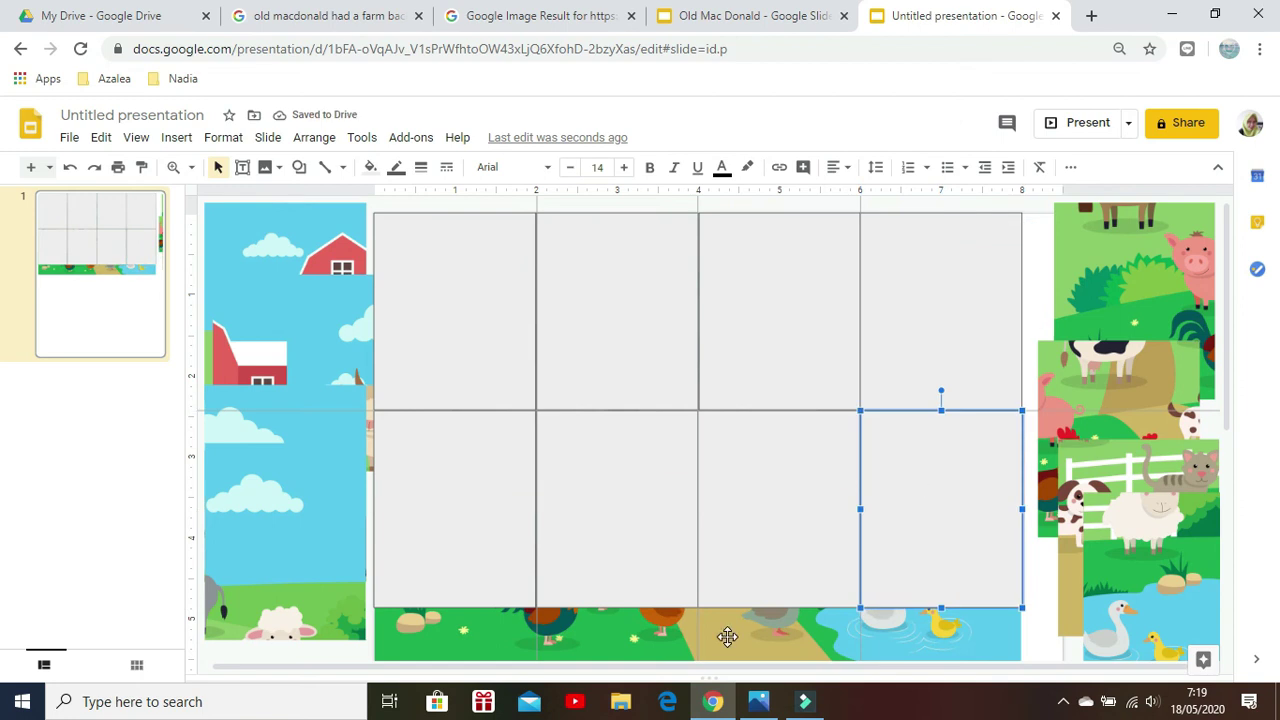
- Select all eight rectangles and make their fill transparent
left_click(466, 360)
left_click(643, 363)
left_click(746, 354, "shift")
left_click(911, 352, "shift")
left_click(492, 496, "shift")
left_click(625, 500, "shift")
left_click(754, 502, "shift")
left_click(918, 506, "shift")
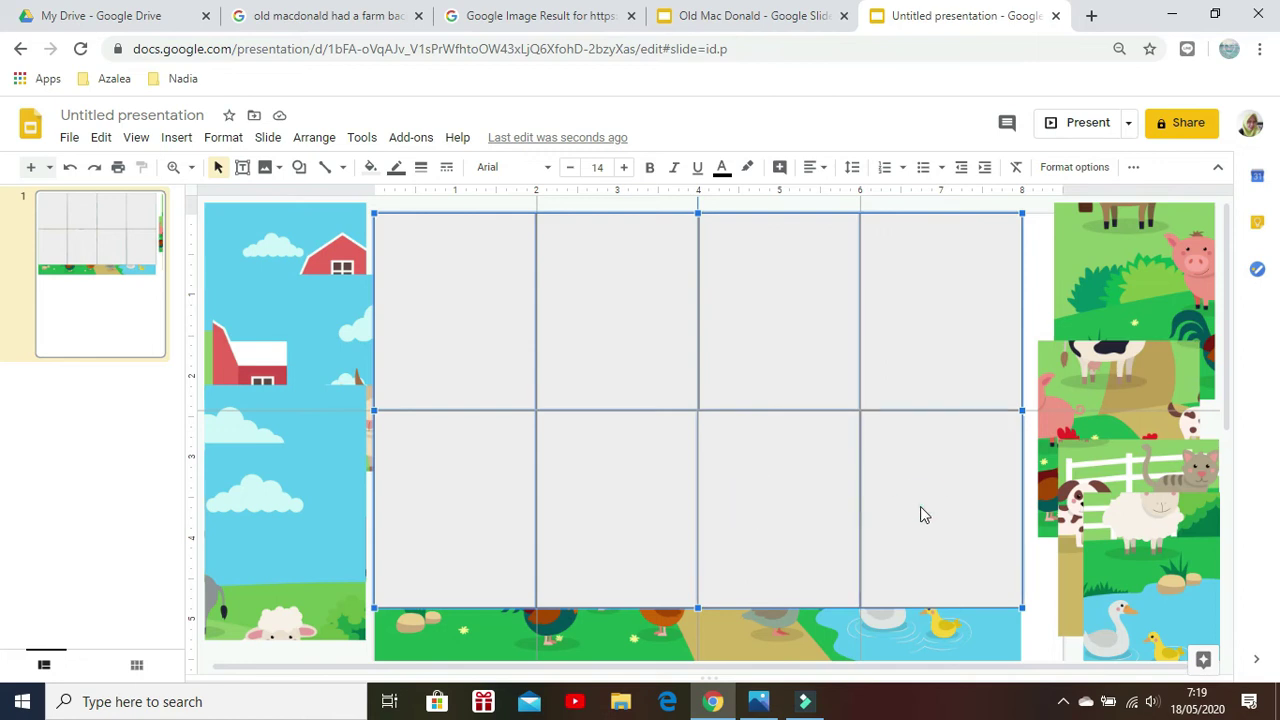
left_click(368, 170)
left_click(410, 236)
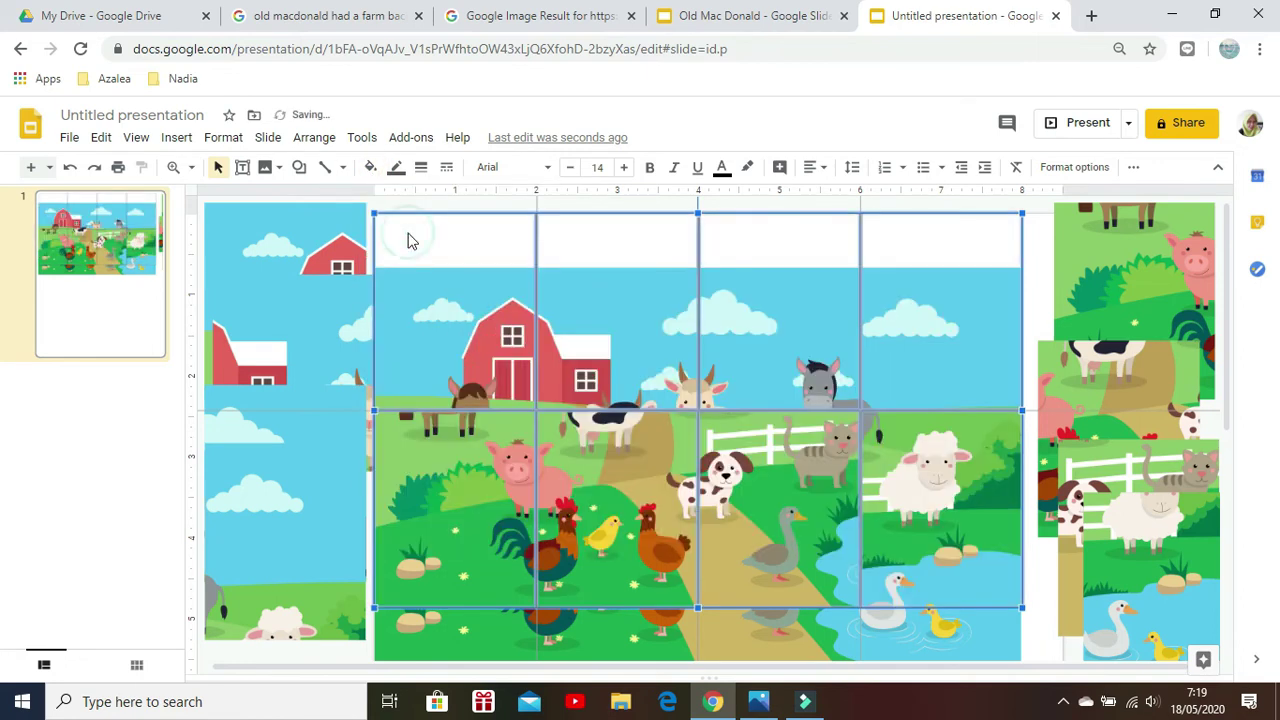
- Move the full farm image below the rectangle grid and shrink it to about 2.7 in wide
scroll(594, 438, "down", 3)
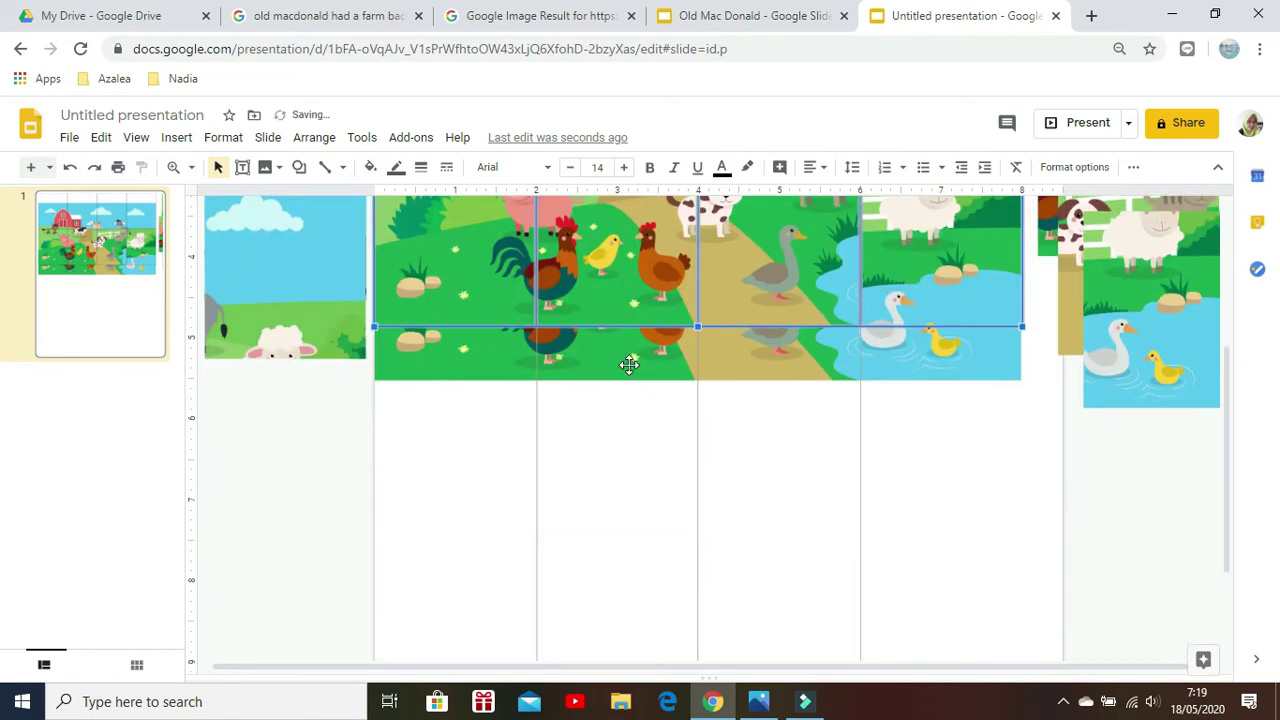
left_click_drag(629, 364, 637, 598)
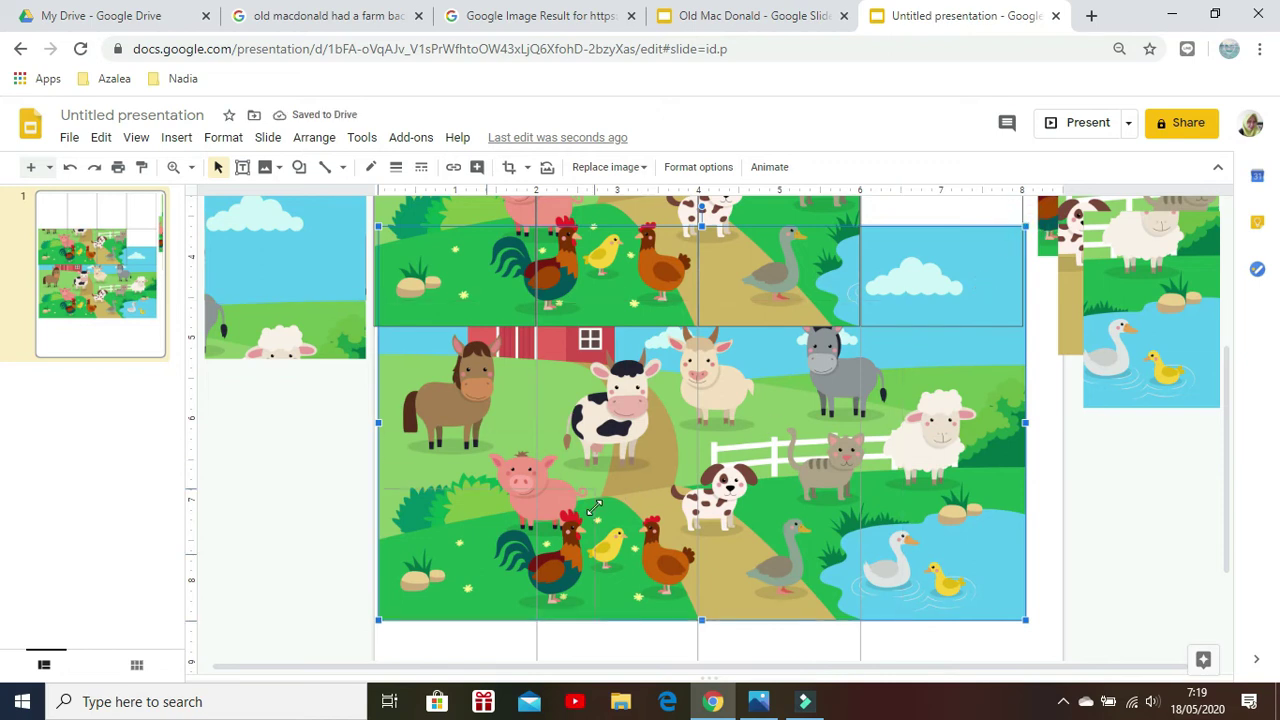
left_click_drag(631, 515, 683, 537)
scroll(683, 537, "up", 1)
left_click_drag(573, 627, 606, 497)
left_click_drag(606, 497, 606, 497)
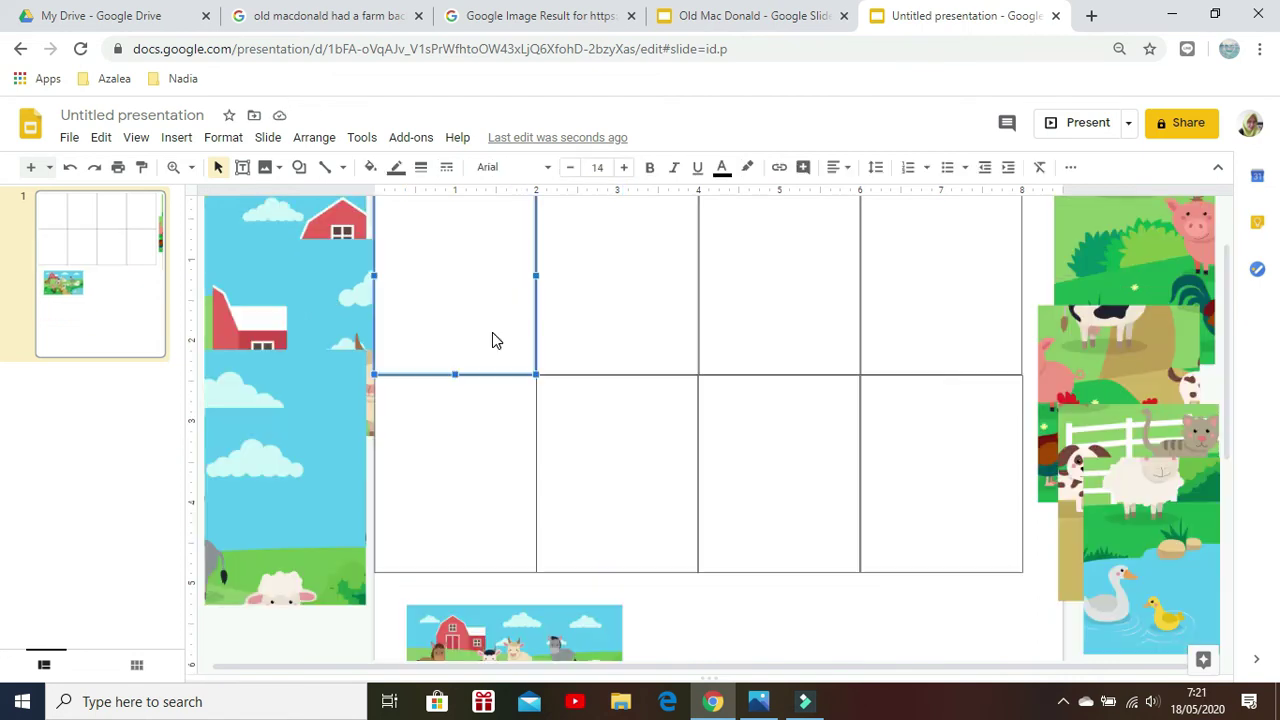
- Select all eight grid rectangles and group them
left_click_drag(492, 340, 482, 442)
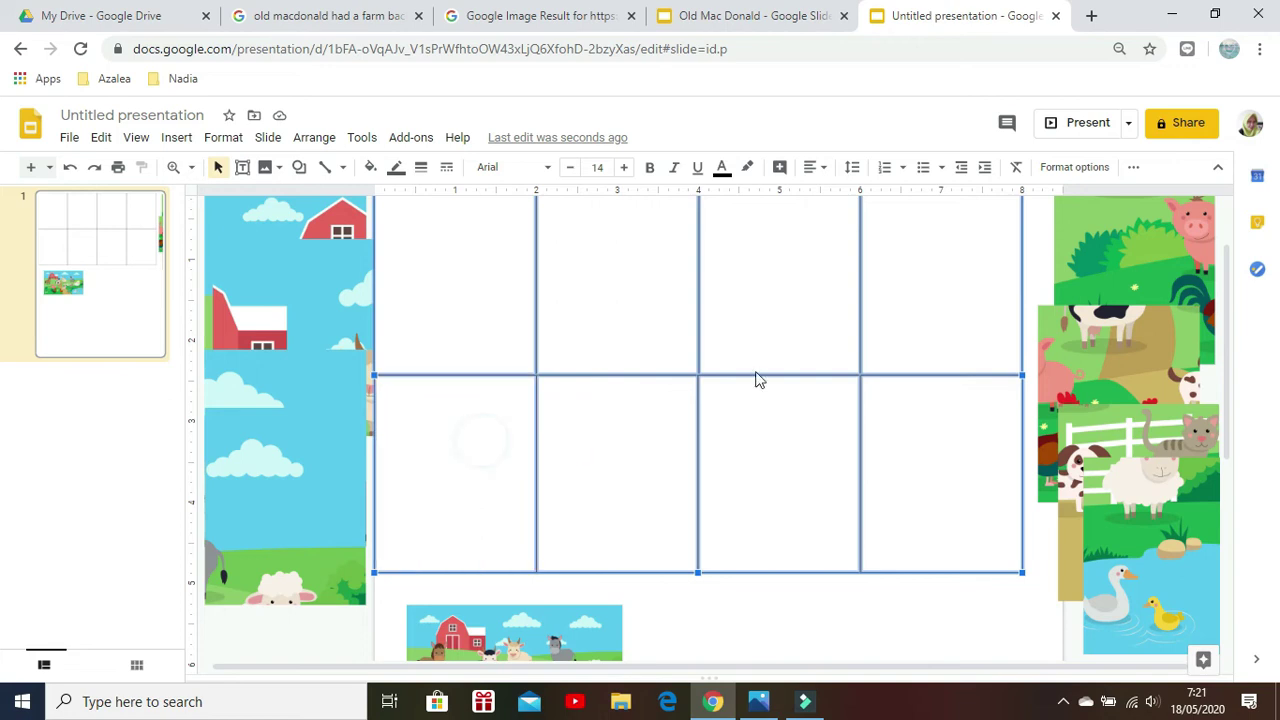
right_click(742, 320)
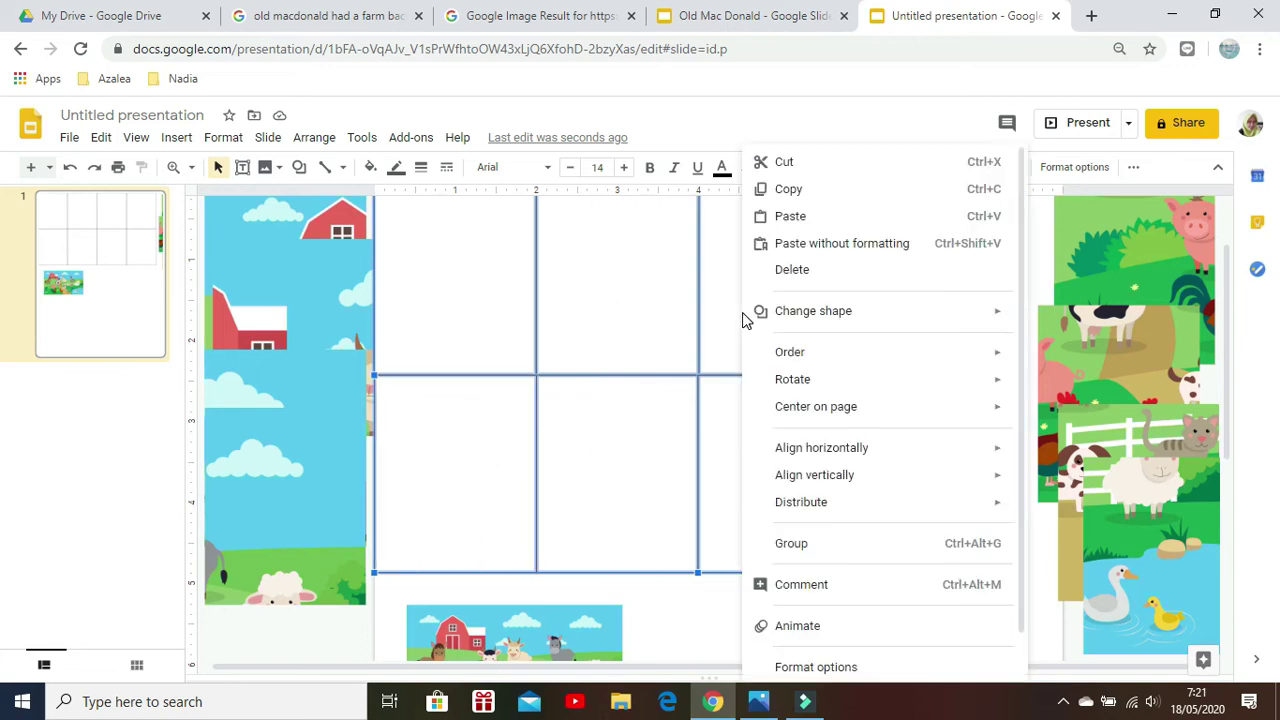
left_click(790, 545)
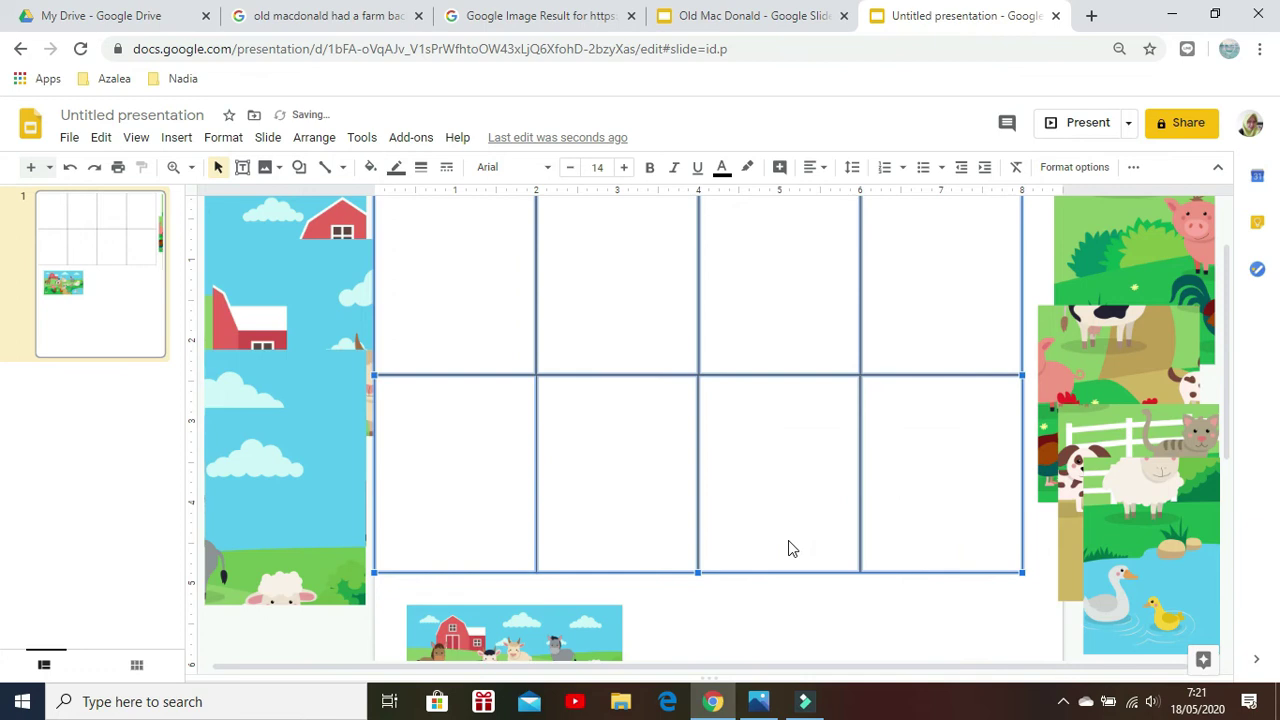
- Nudge the grouped grid right to centre it across the slide and down about 0.5 in from the top edge
key("Right")
key("Right")
key("Right")
key("Right")
key("Right")
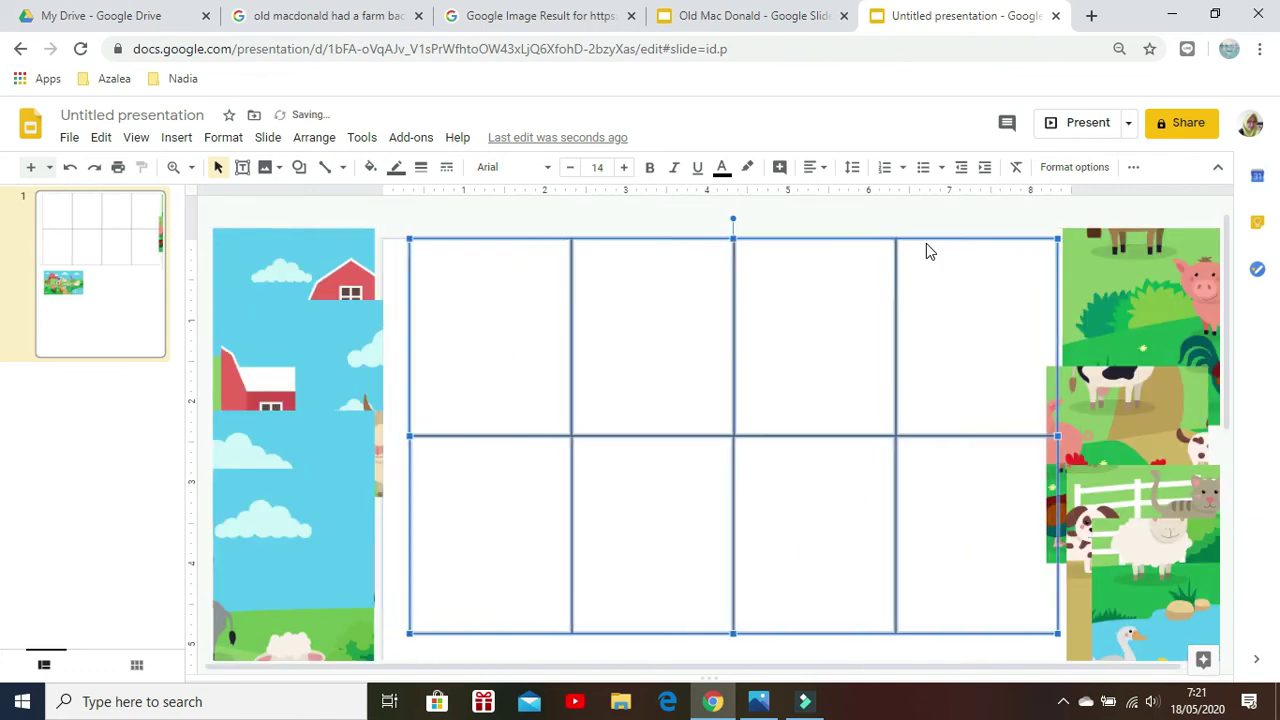
key("Down")
key("Down")
key("Down")
key("Down")
key("Down")
key("Down")
key("Down")
key("Down")
key("Down")
key("Down")
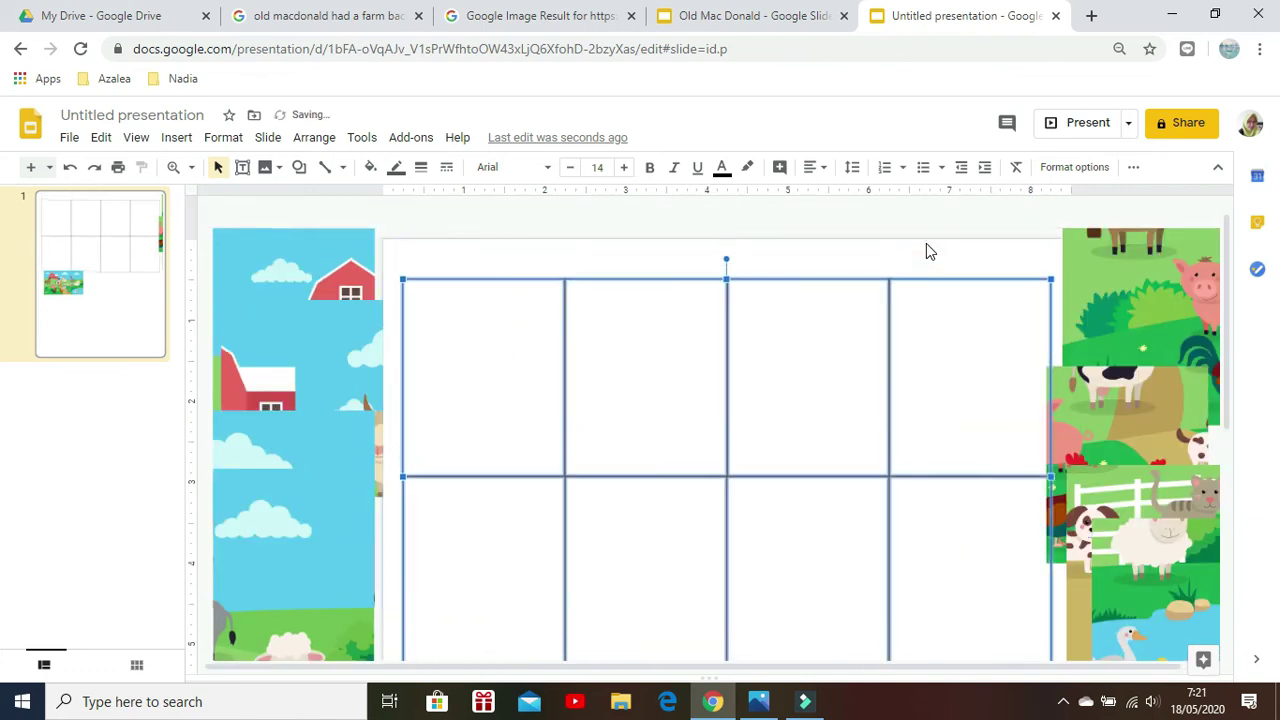
- Move the grid further down and place the small farm image above it, aligned with the grid's left edge
scroll(796, 364, "down", 5)
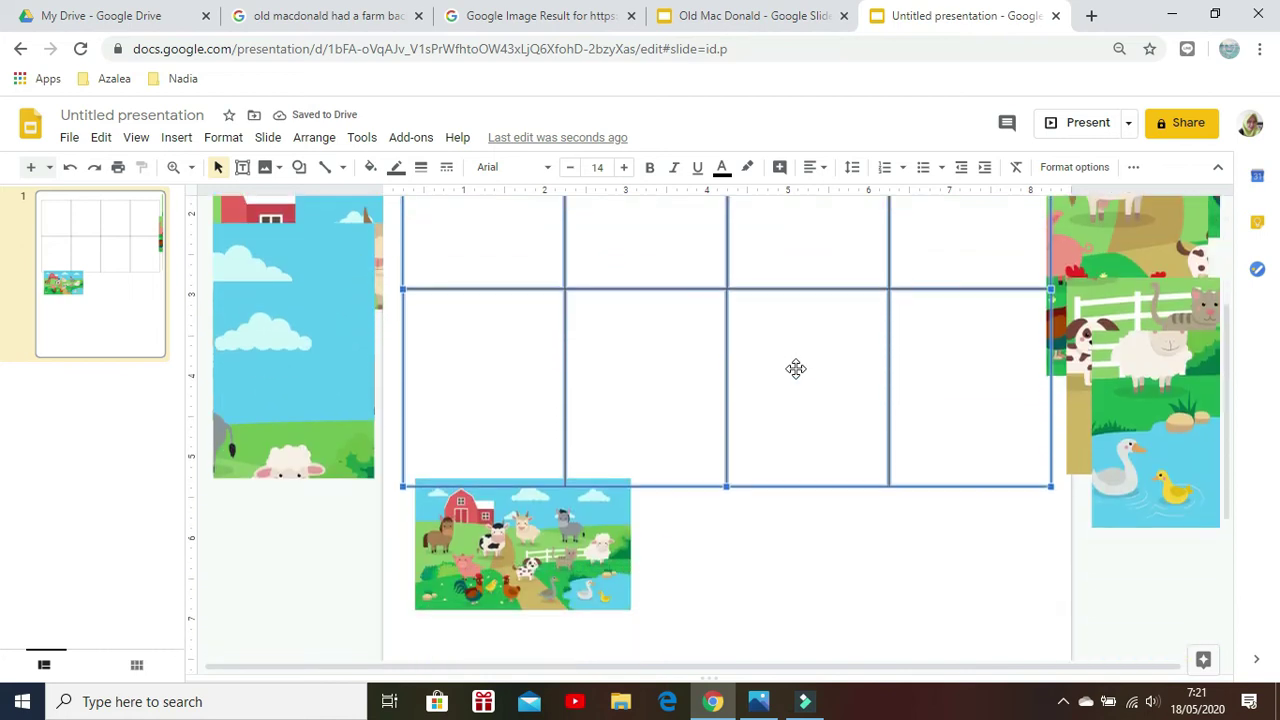
left_click(521, 364)
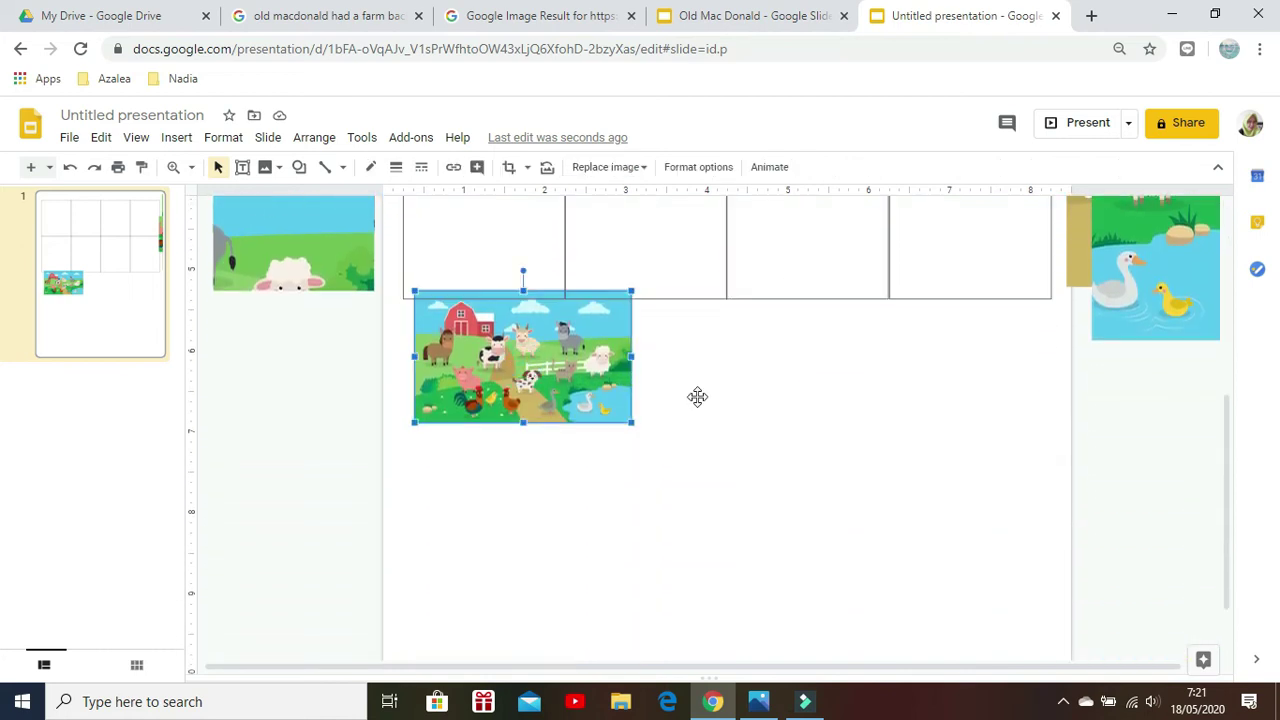
left_click(660, 262)
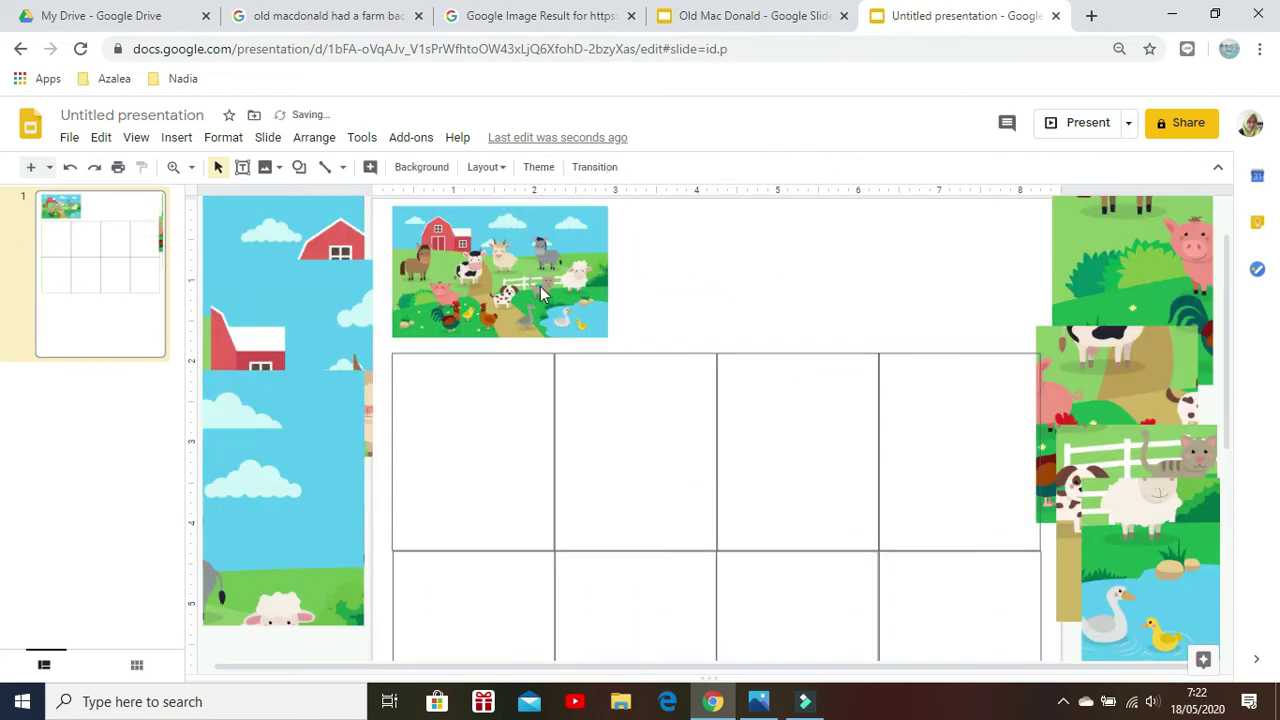
left_click(540, 292)
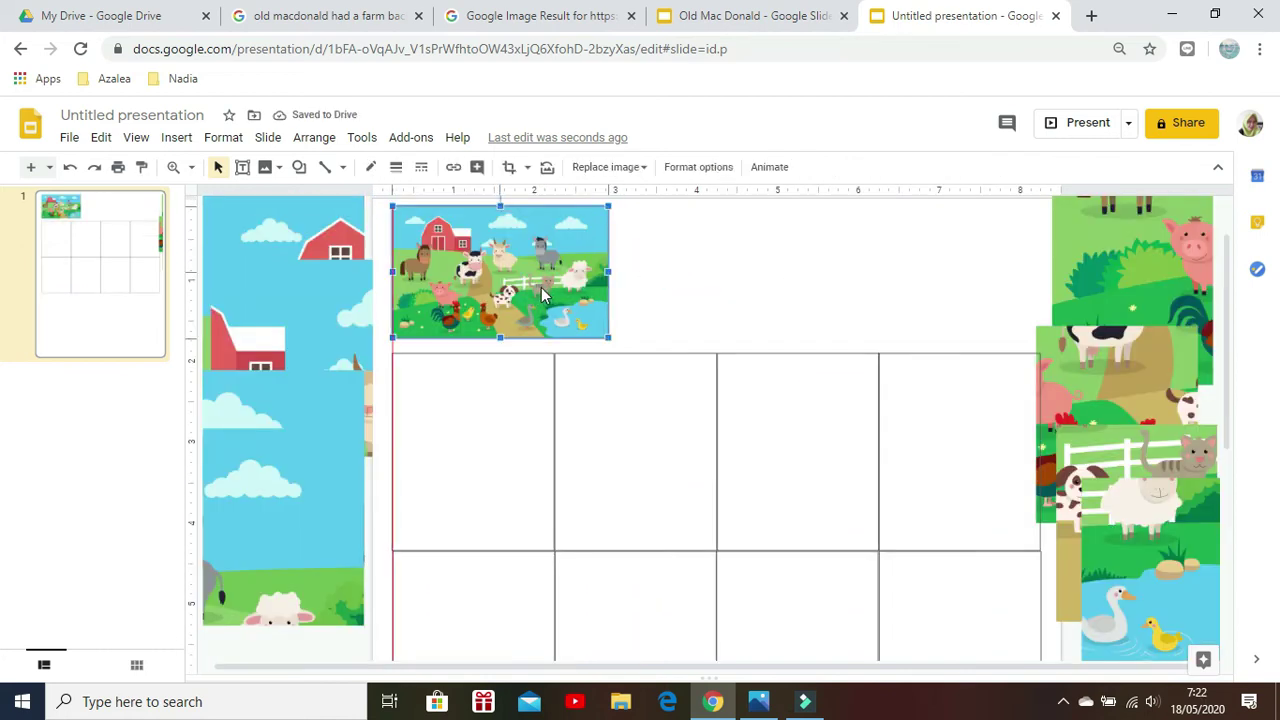
left_click(706, 295)
- Move the third and fourth upper pieces and the second, third and fourth lower pieces into the space below the grid
scroll(764, 309, "down", 6)
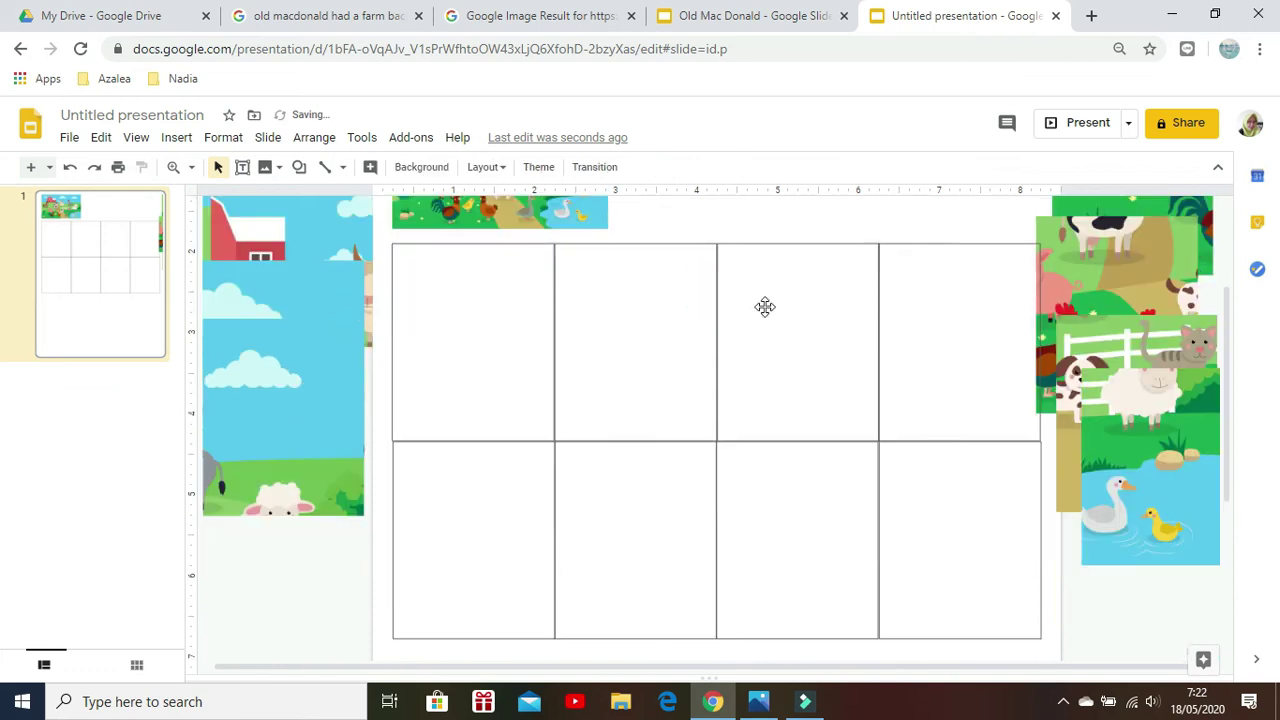
scroll(764, 309, "up", 4)
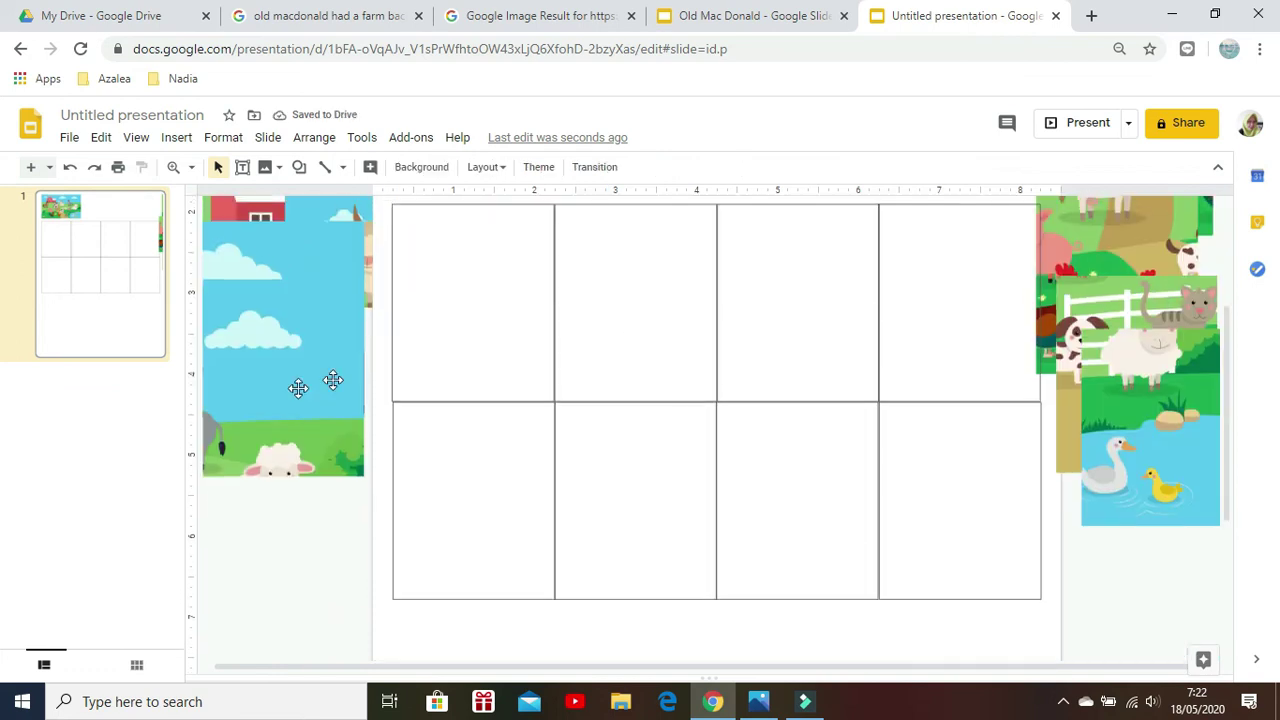
left_click(284, 405)
scroll(471, 406, "down", 3)
left_click_drag(284, 256, 480, 597)
left_click_drag(1150, 268, 583, 599)
left_click_drag(285, 212, 717, 598)
left_click_drag(1111, 257, 790, 600)
left_click_drag(1120, 240, 847, 290)
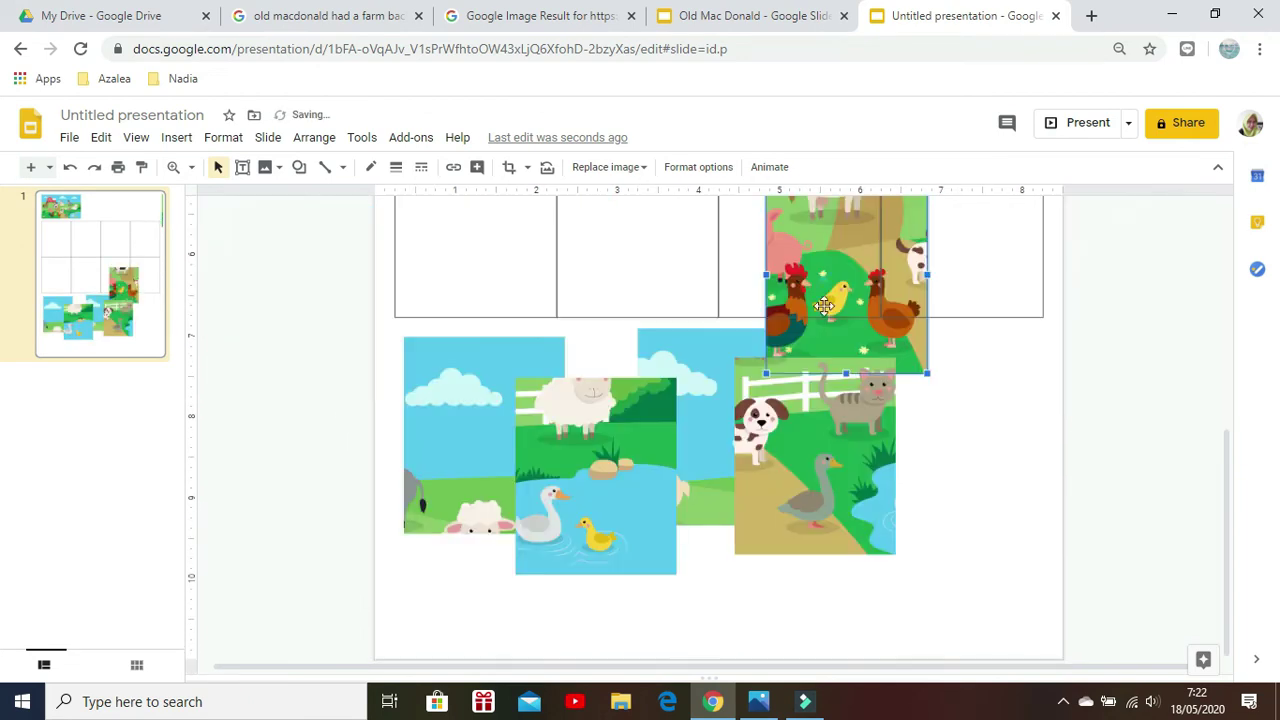
double_click(830, 280)
scroll(886, 586, "up", 2)
left_click_drag(845, 430, 948, 449)
- Move the remaining puzzle pieces from beside the slide into the scattered pile below the grid
scroll(886, 449, "up", 4)
left_click_drag(1130, 320, 1026, 506)
scroll(1026, 506, "down", 3)
left_click_drag(292, 300, 500, 565)
scroll(594, 520, "up", 4)
left_click_drag(287, 365, 312, 400)
mouse_move(312, 400)
left_mouse_down()
mouse_move(716, 629)
mouse_move(698, 619)
left_mouse_up()
scroll(698, 619, "up", 3)
mouse_move(1130, 280)
left_mouse_down()
mouse_move(949, 589)
mouse_move(940, 480)
left_mouse_up()
- Add a text box beside the small farm image reading "PUZZLE : FARM ANIMALS"
scroll(1040, 489, "up", 8)
left_click(242, 167)
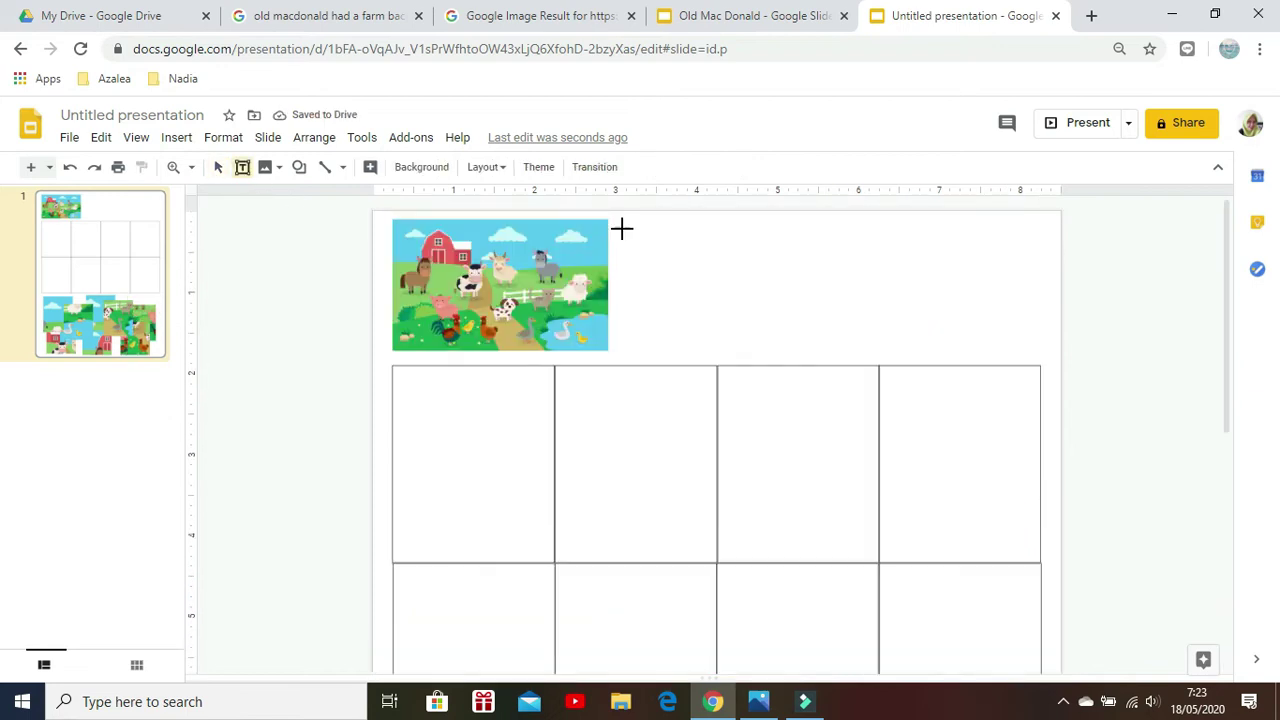
left_click_drag(622, 229, 974, 300)
type("pUZZLE : FARM ANIMALS")
- Make the puzzle title bold, larger and green
left_click_drag(822, 247, 623, 264)
left_click(649, 167)
left_click(624, 167)
left_click(721, 167)
left_click(800, 287)
left_click(866, 252)
- Add a grey 14 pt line under the title reading "Arrange the puzzle piezes to make a picture like this on the left."
left_click(911, 254)
key("Return")
triple_click(570, 167)
triple_click(570, 167)
left_click(721, 167)
left_click(780, 198)
type("Arrange the puzzle piezes to make a picture like this on the left.")
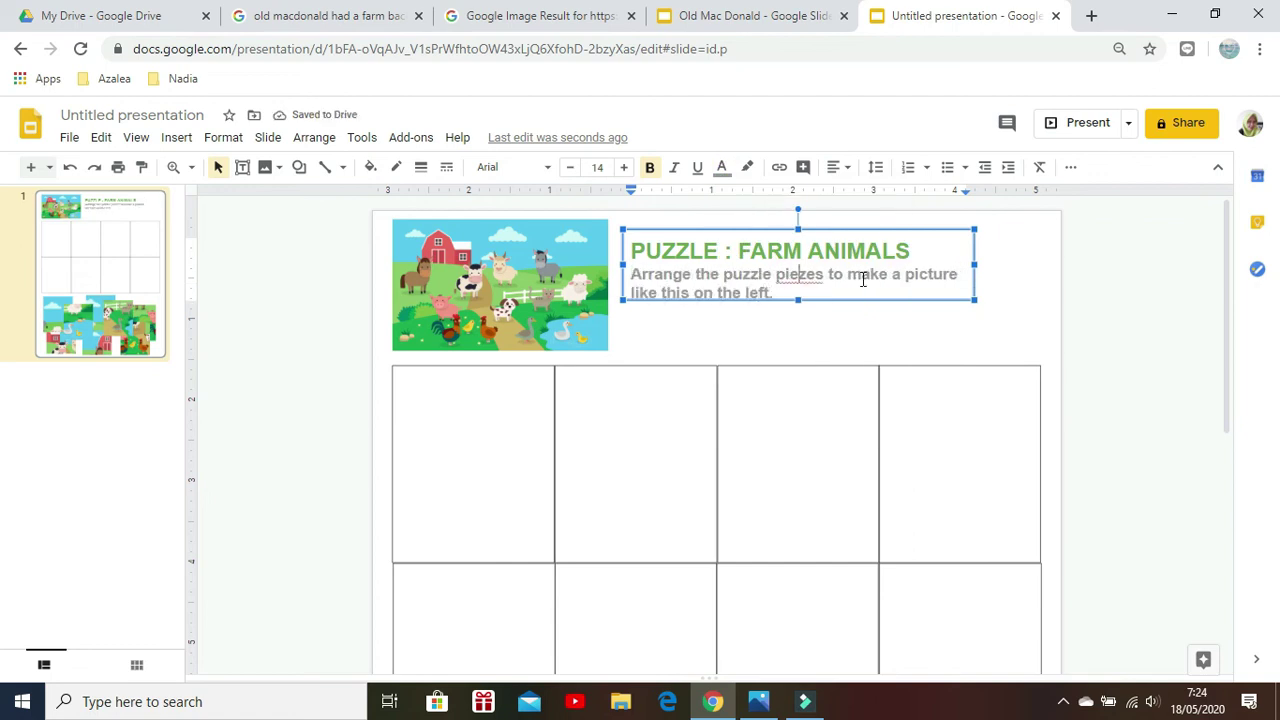
- Try moving the placement grid sideways off the worksheet and undo the move
left_click(951, 314)
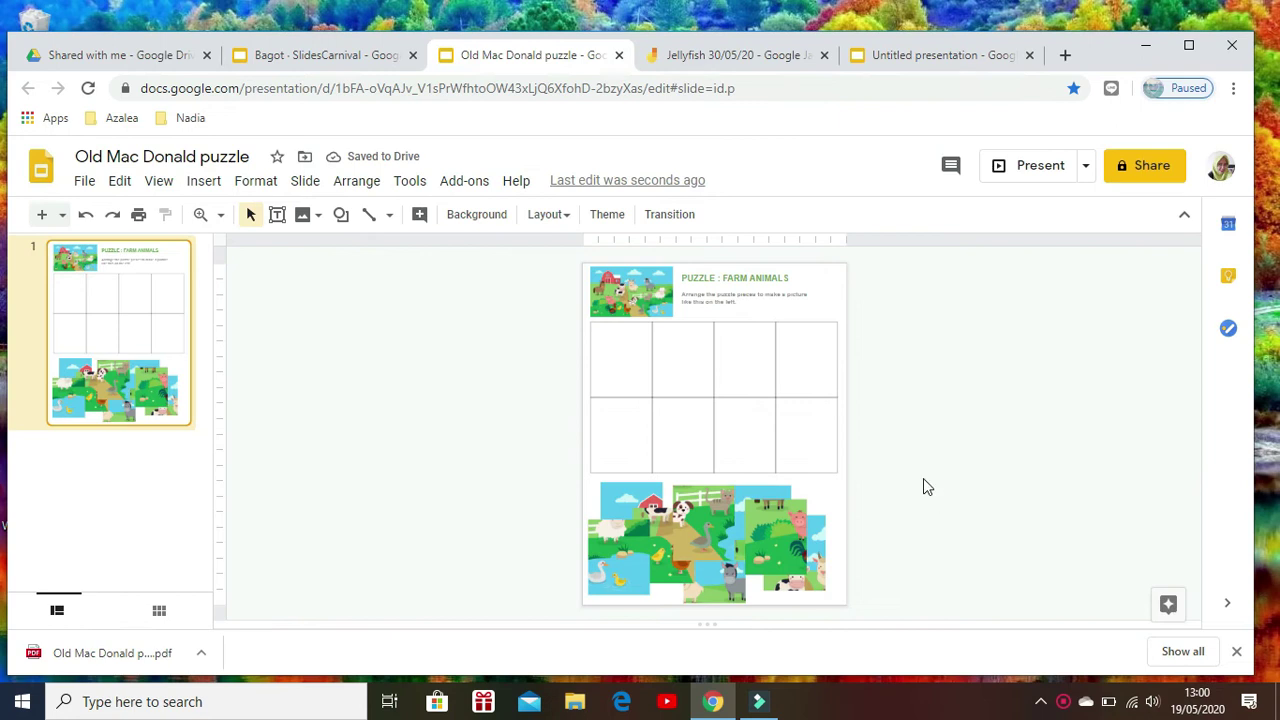
left_click(755, 436)
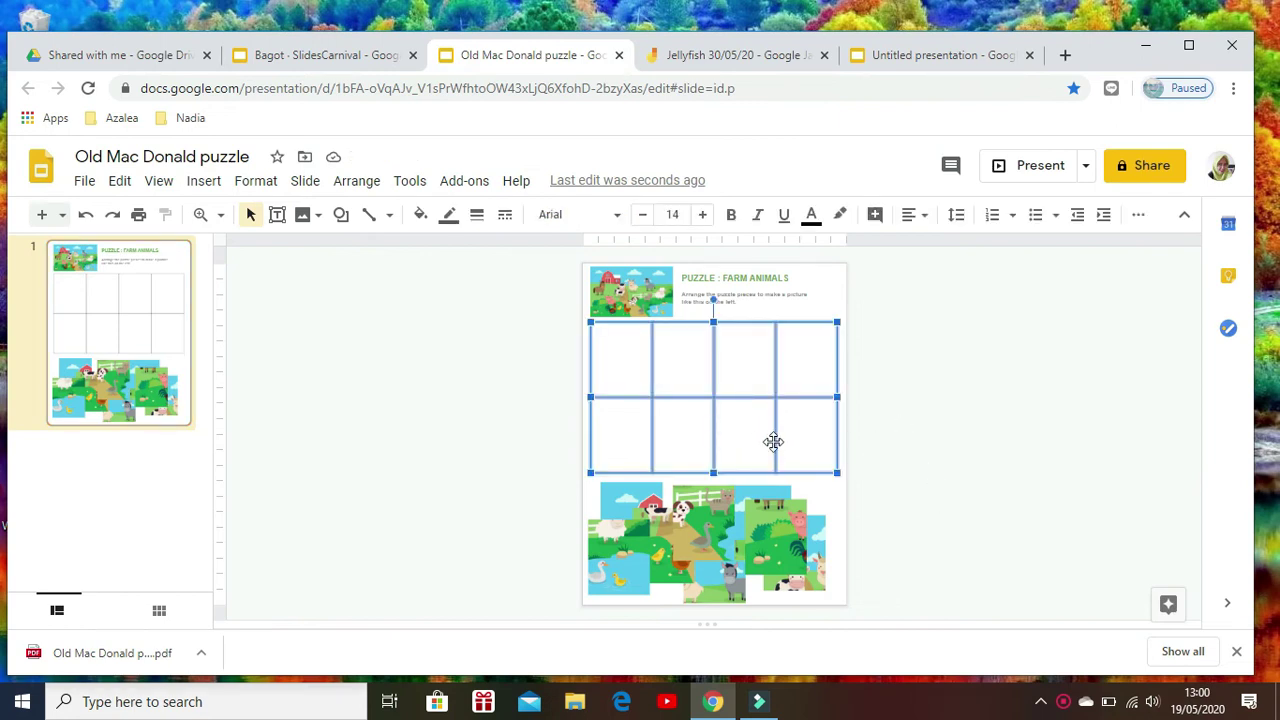
left_click_drag(810, 437, 929, 425)
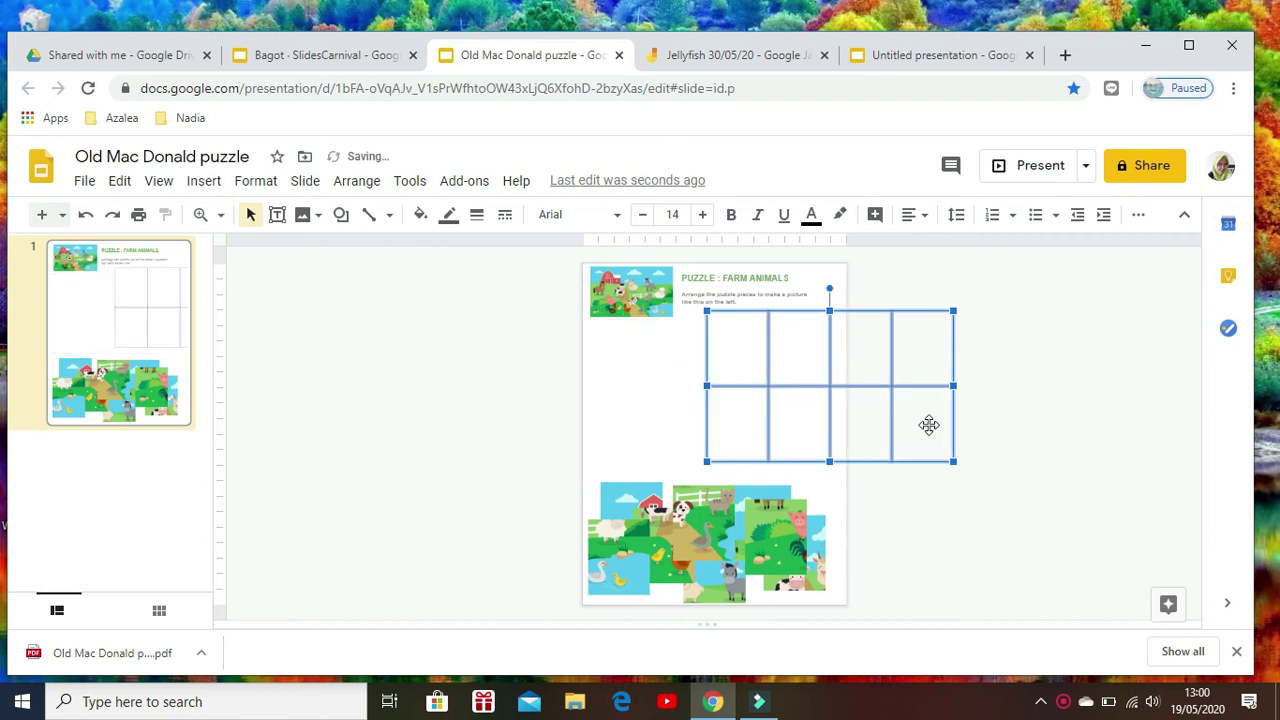
key("ctrl+z")
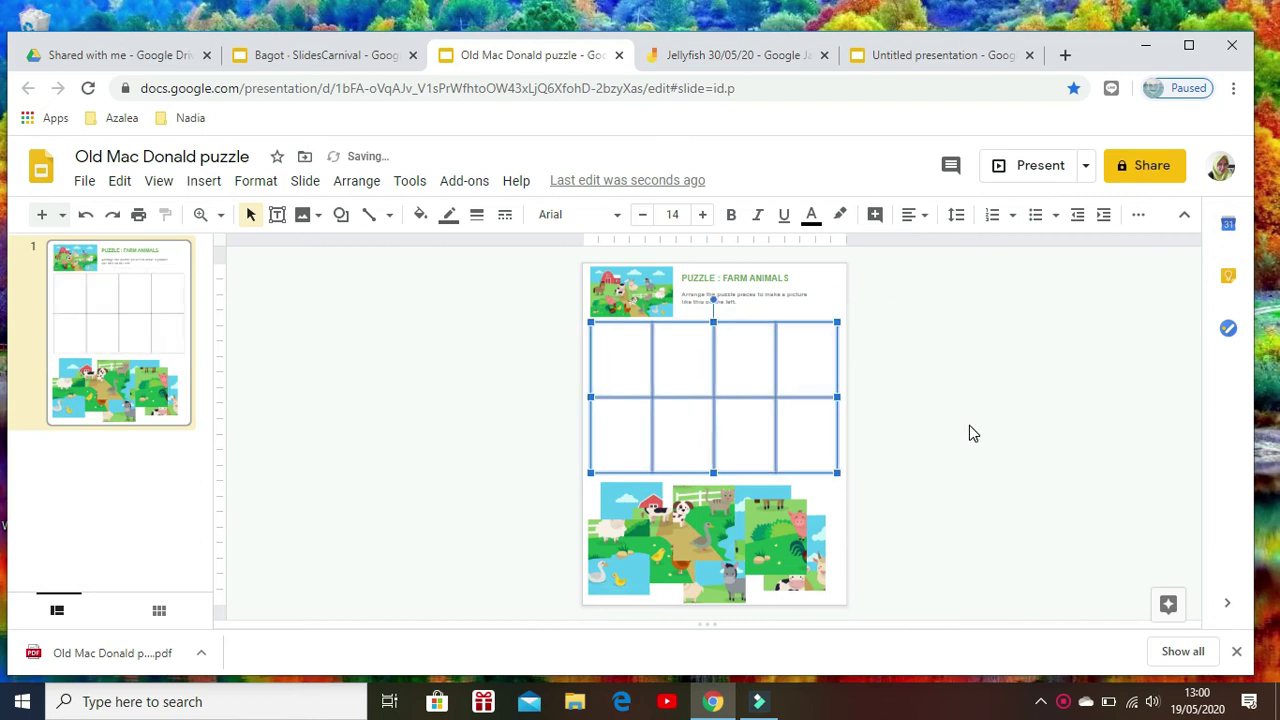
left_click(969, 428)
- Duplicate the puzzle worksheet slide
left_click(174, 340)
right_click(174, 340)
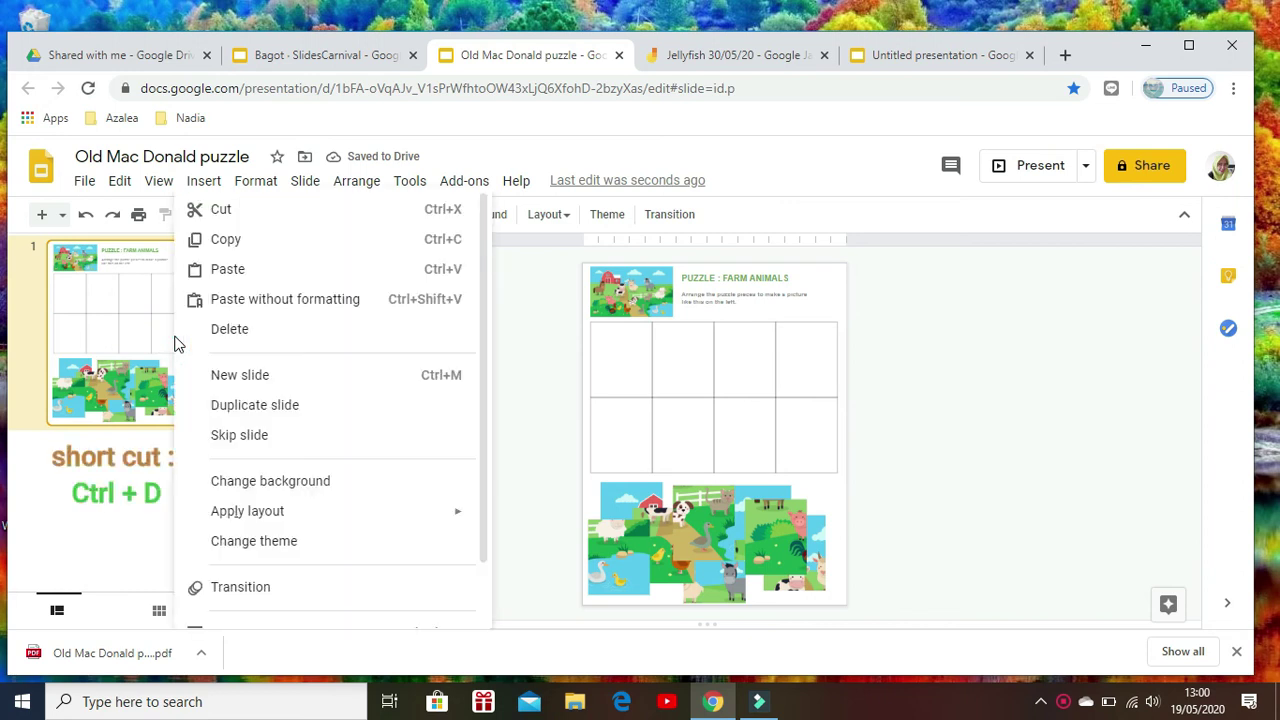
left_click(240, 406)
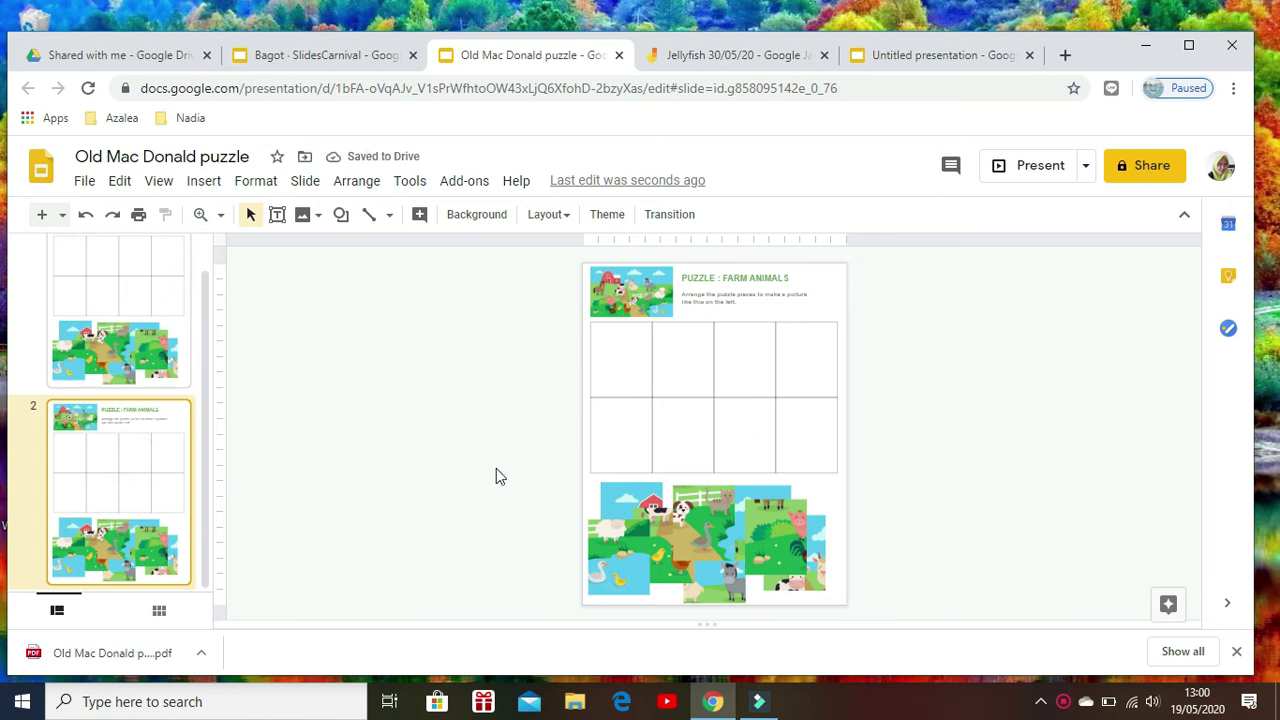
- Delete the puzzle pieces, the reference picture and the title text box from the duplicate slide, keeping only the grid
left_click_drag(548, 486, 895, 613)
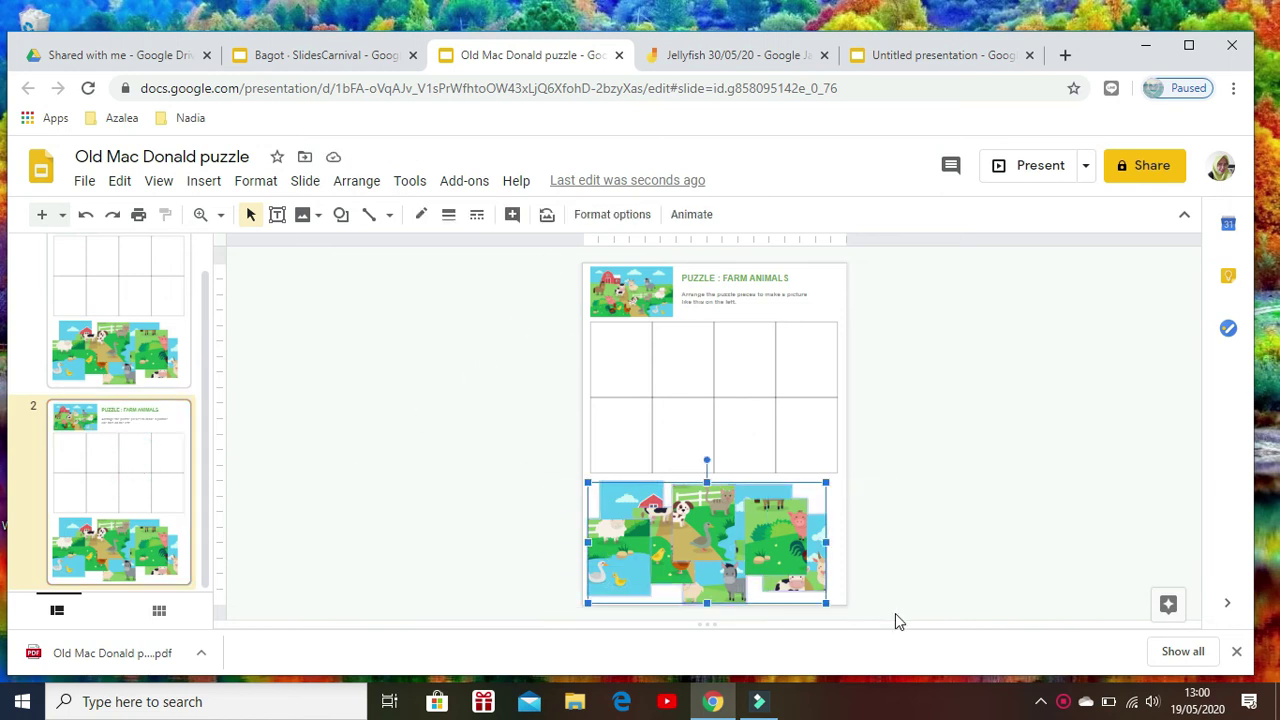
key("Delete")
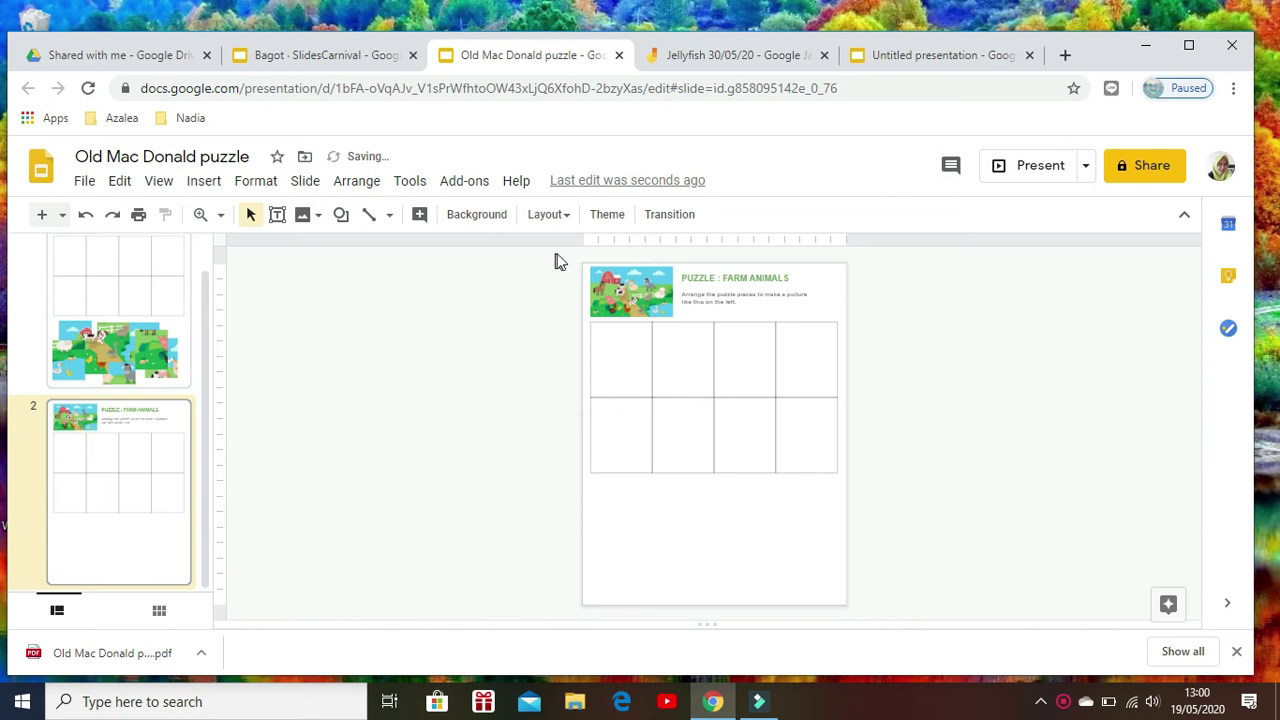
left_click(646, 285)
key("Delete")
left_click(706, 304)
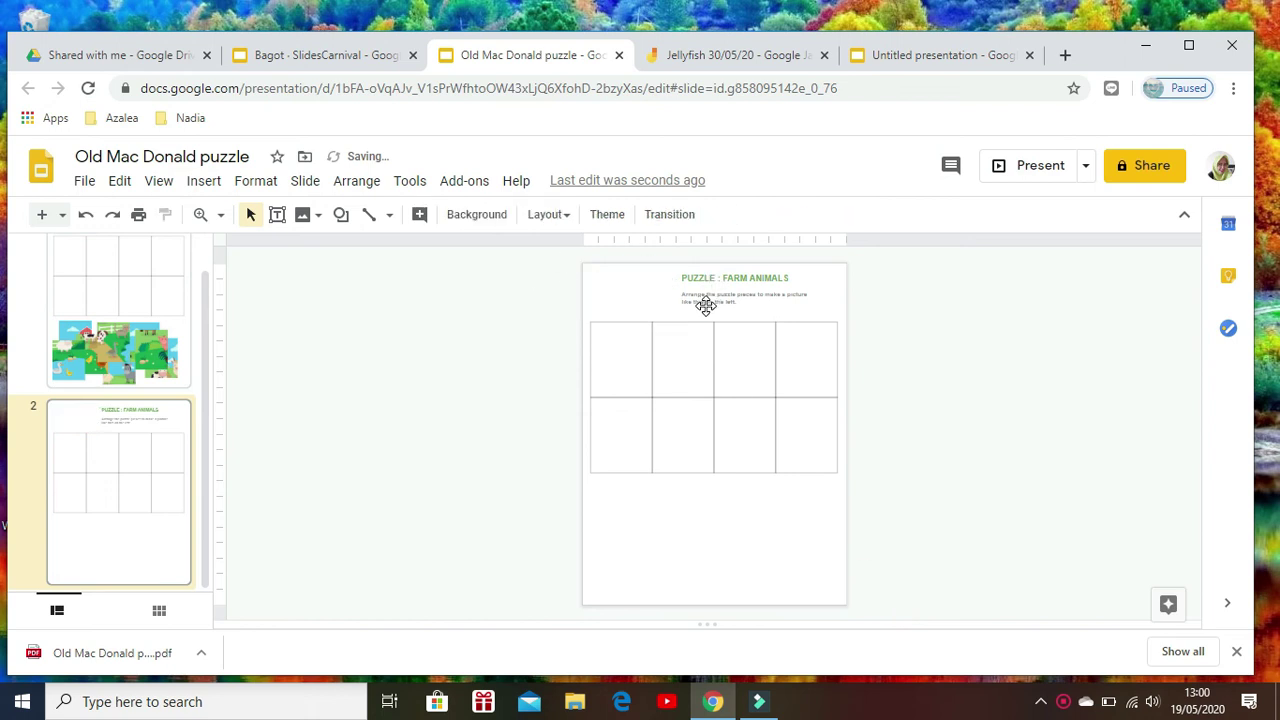
key("Delete")
- Download the grid-only slide as a PNG image
left_click(84, 183)
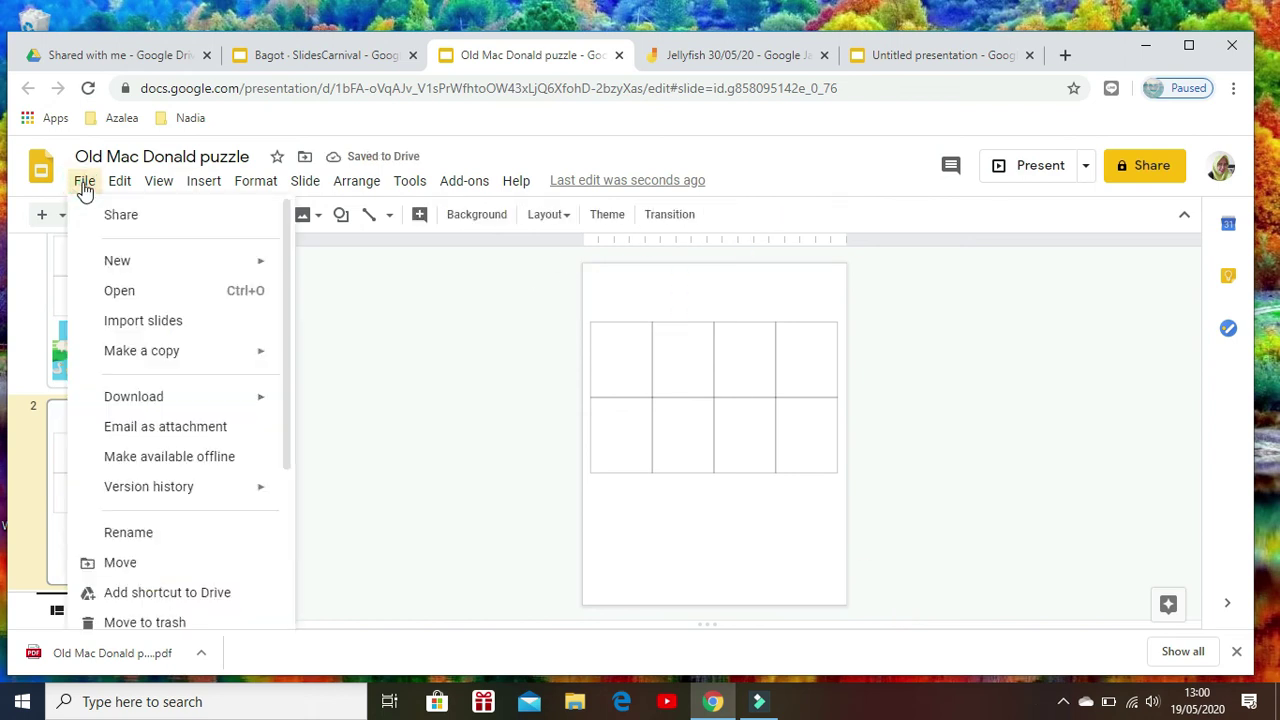
mouse_move(157, 406)
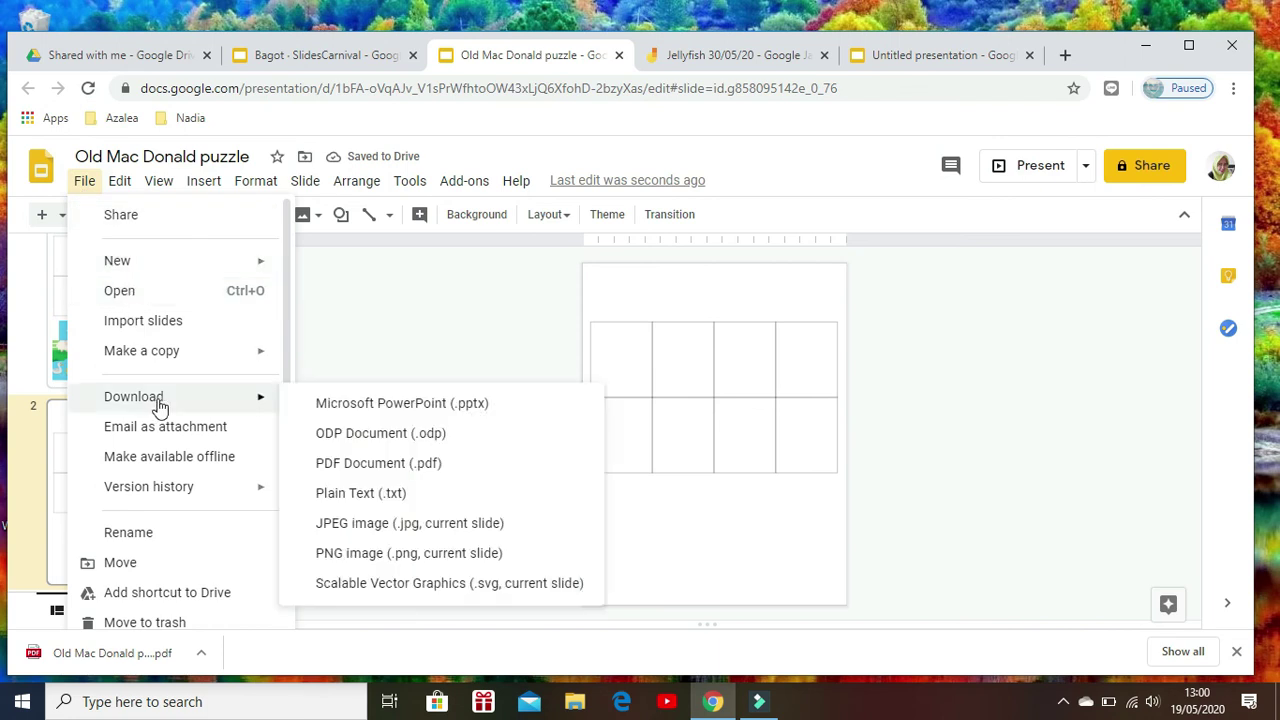
left_click(380, 560)
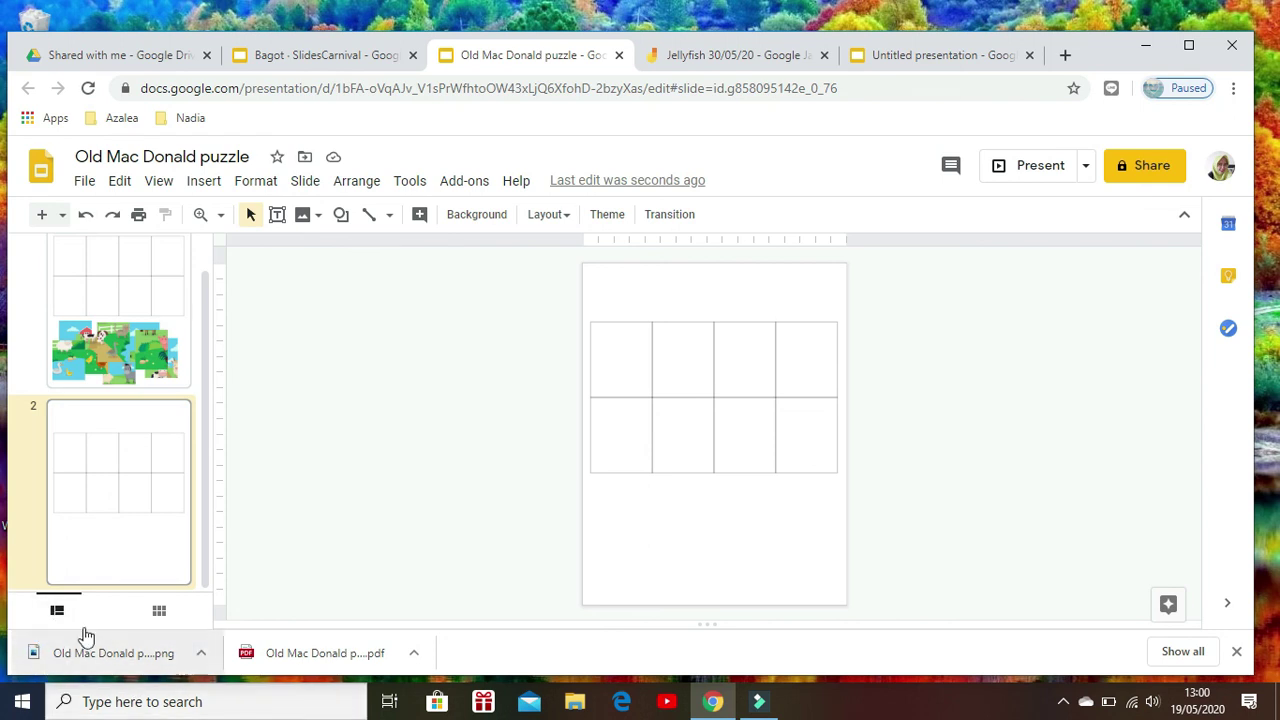
- Delete the movable placement grid from the first slide
left_click(119, 315)
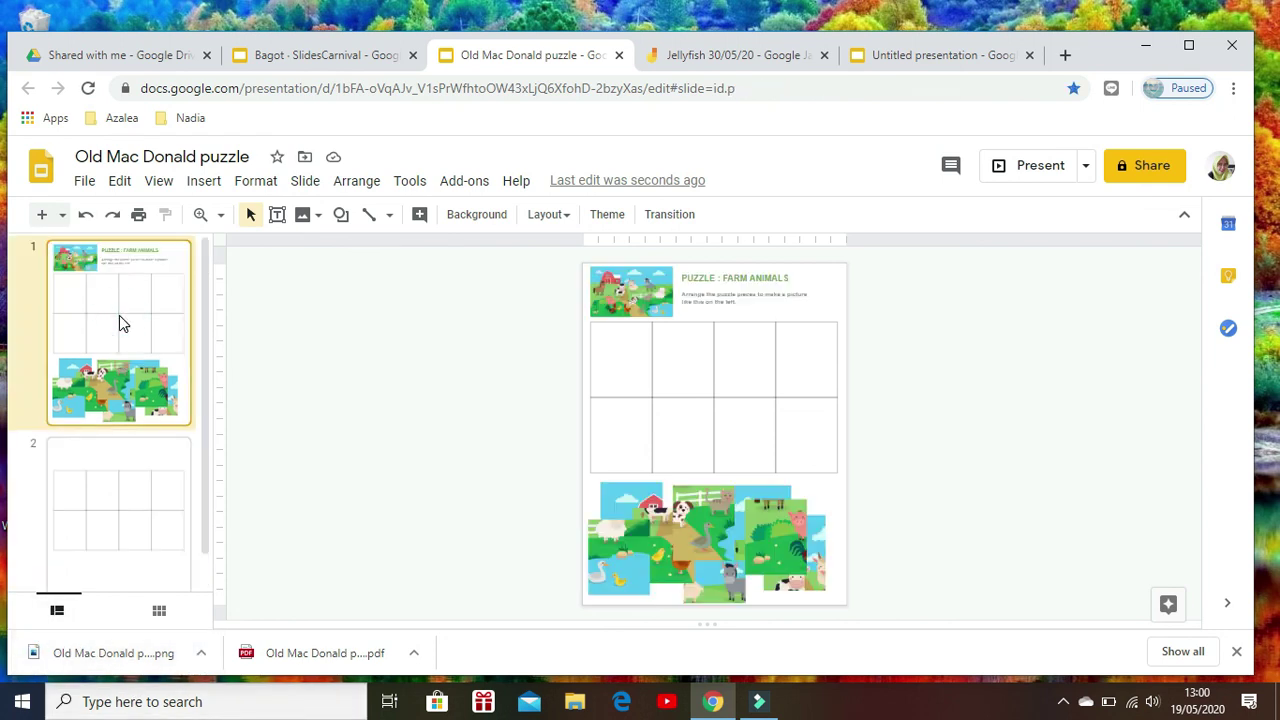
left_click(730, 405)
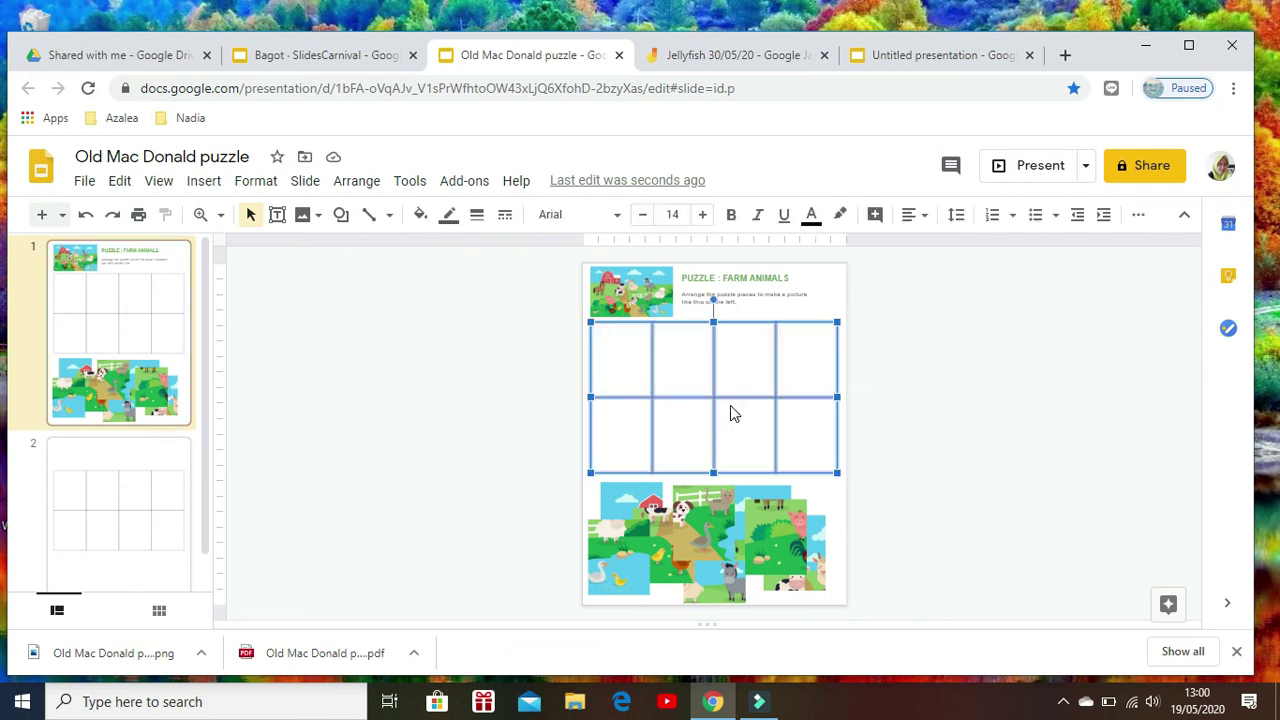
key("Delete")
- Set the first slide's background to the downloaded Old Mac Donald puzzle PNG image of the grid
left_click(489, 216)
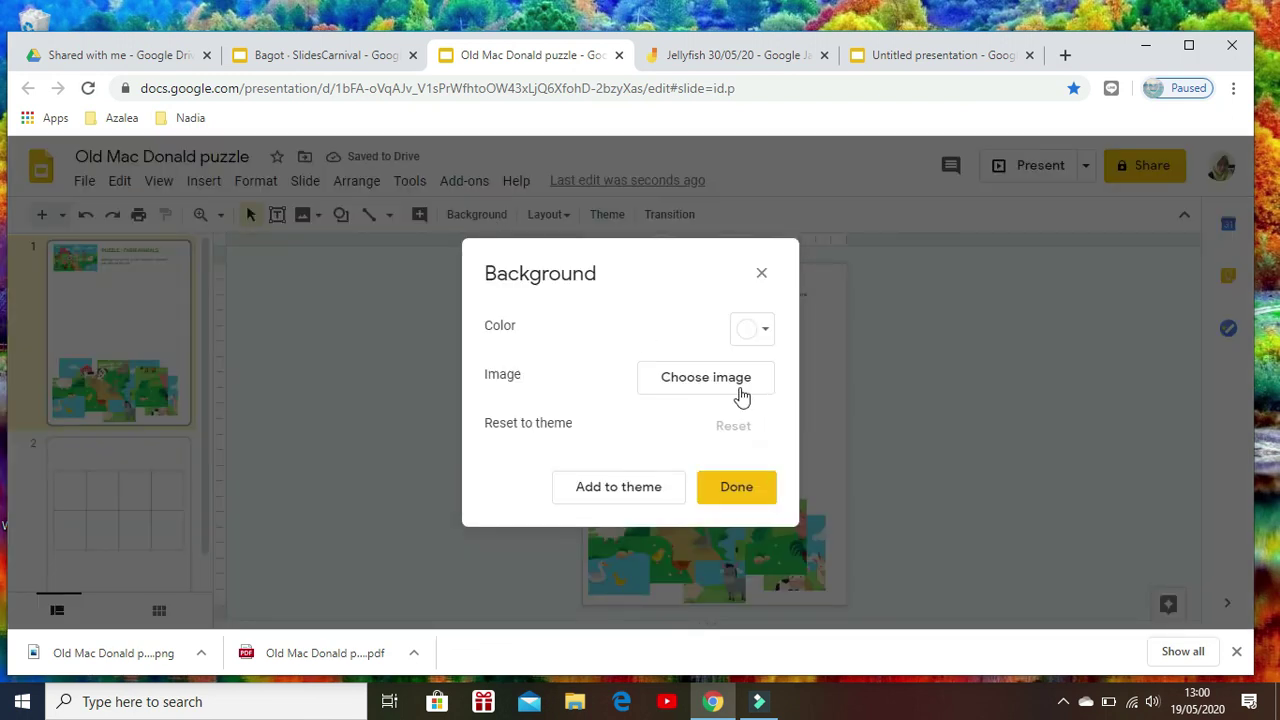
left_click(738, 390)
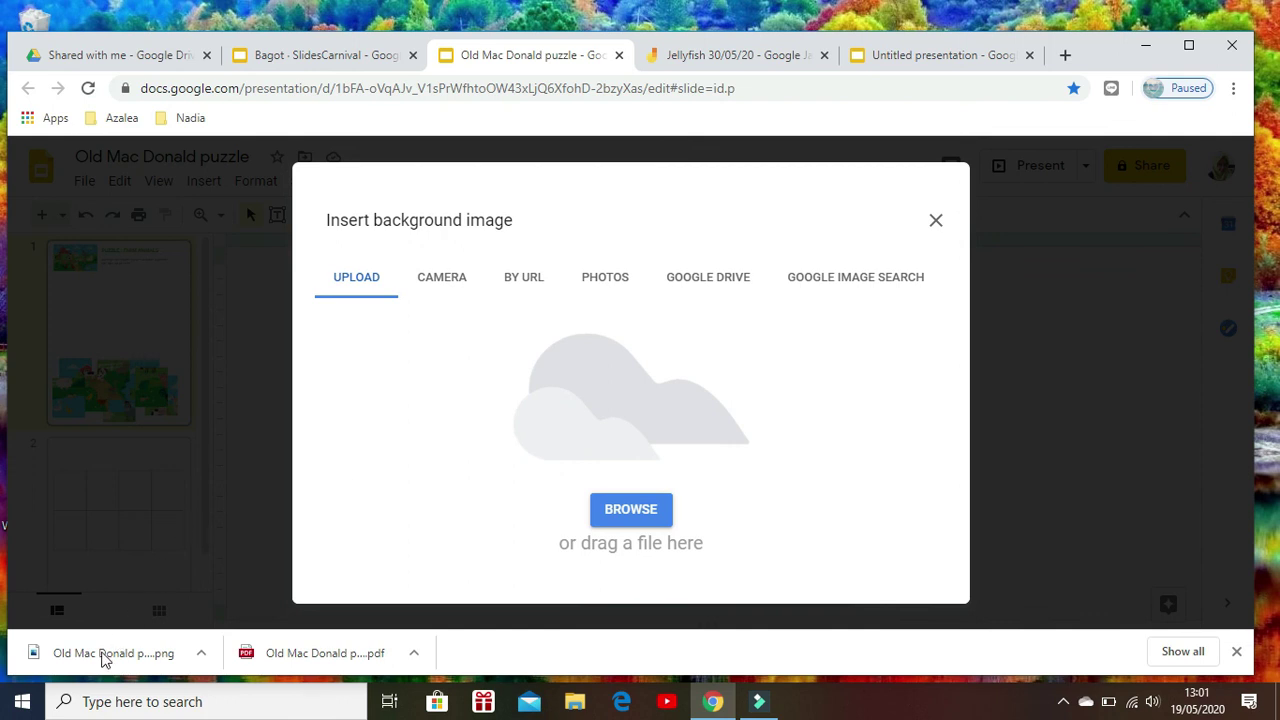
left_click_drag(102, 655, 631, 501)
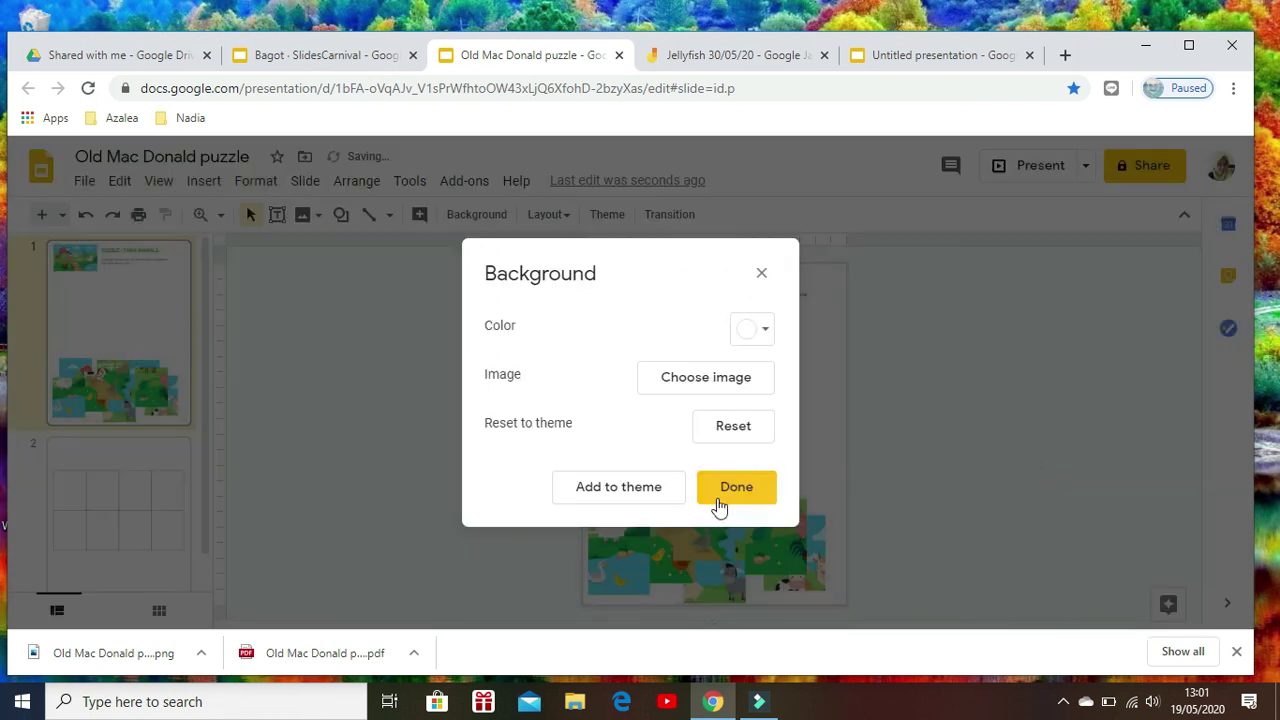
left_click(719, 507)
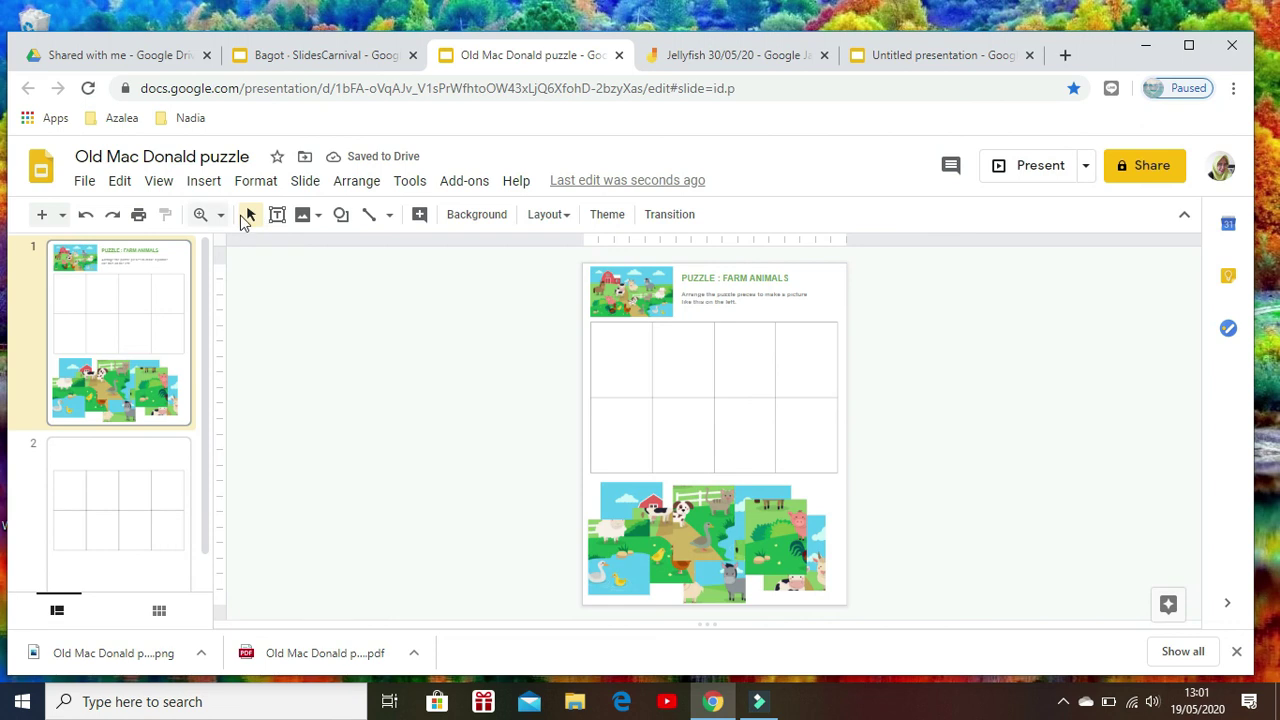
- Test that the background grid stays fixed and move the pig puzzle piece from the pile onto the grid's first column
left_click_drag(649, 434, 756, 386)
left_click_drag(772, 537, 619, 418)
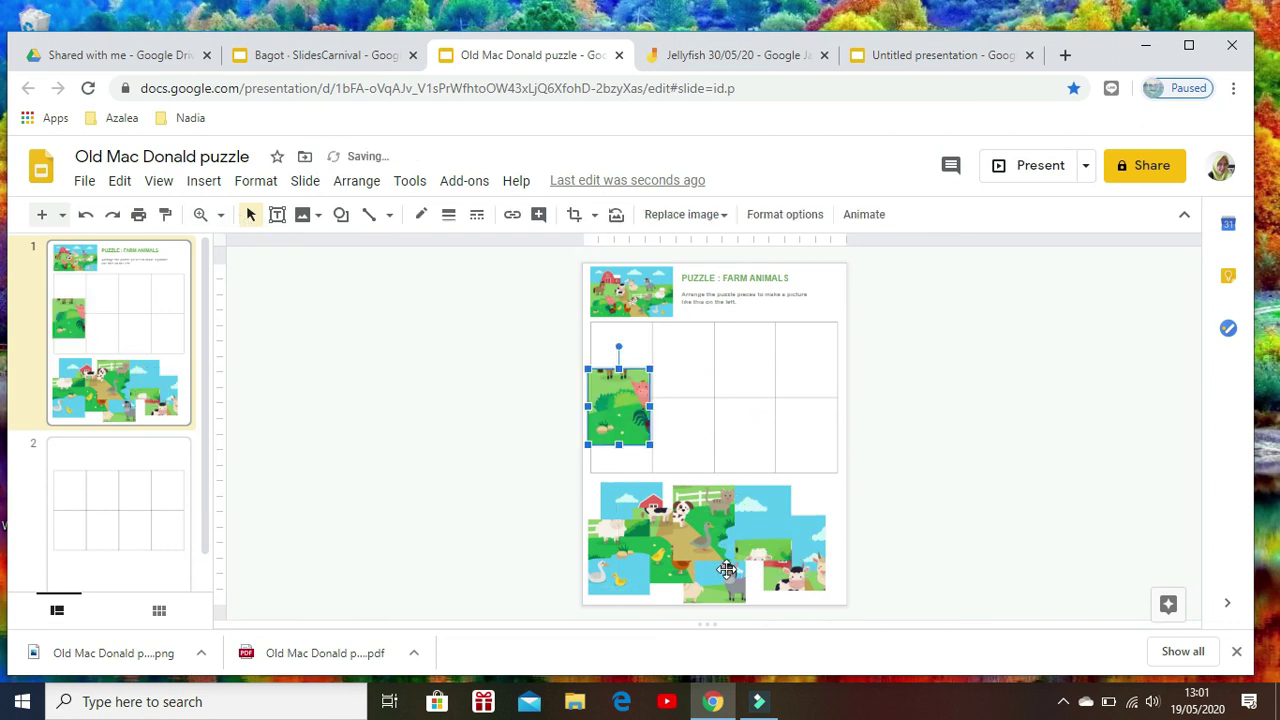